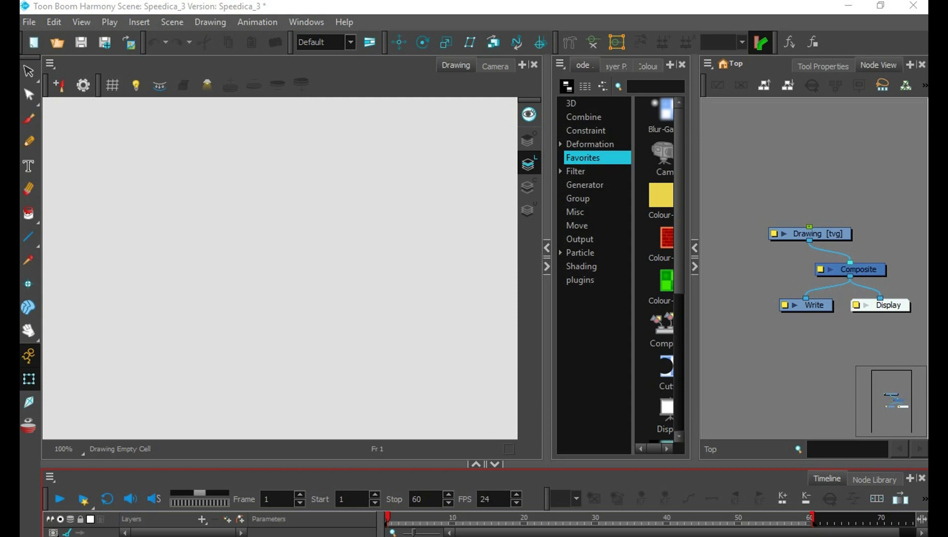
# Show the drawing grid and make Red the active colour from the scene palette
pyautogui.click(113, 85)
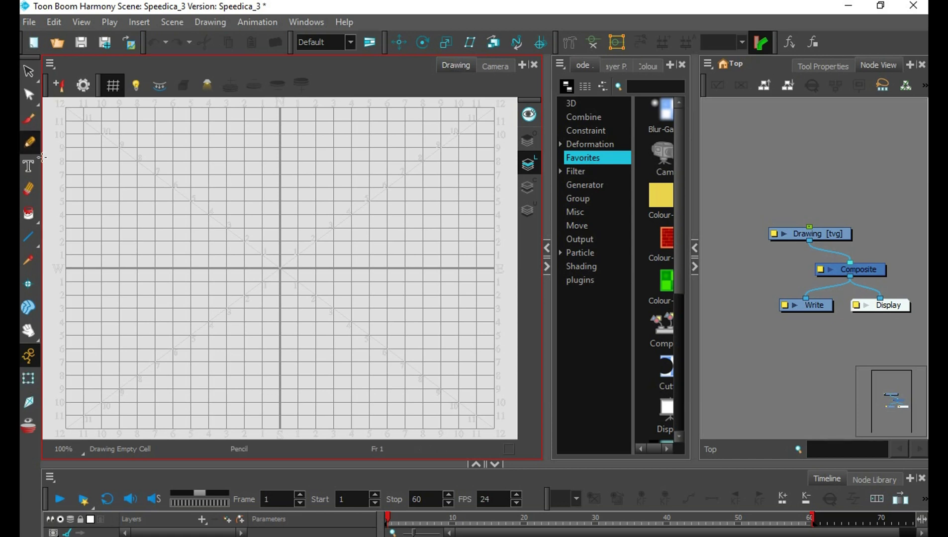
pyautogui.click(649, 69)
pyautogui.click(649, 70)
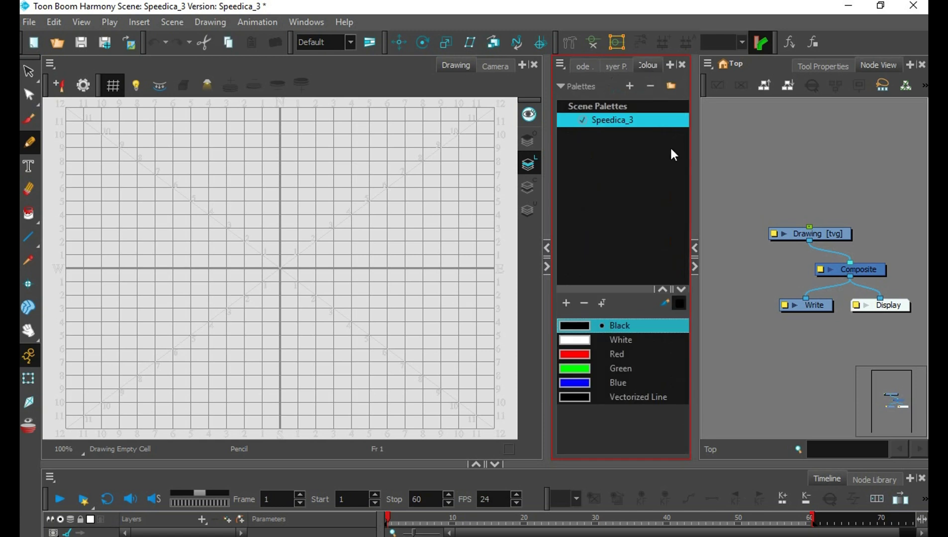
pyautogui.click(628, 355)
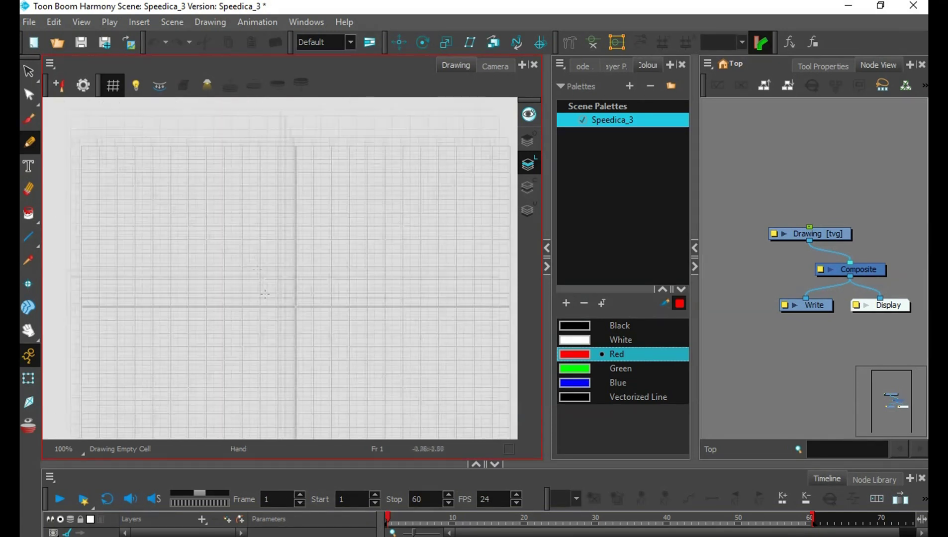
# Sketch the dog-like character's round head, long drooping muzzle and side ear with the red Pencil
pyautogui.click(28, 356)
pyautogui.moveTo(302, 159)
pyautogui.mouseDown()
pyautogui.moveTo(338, 211)
pyautogui.moveTo(311, 164)
pyautogui.mouseUp()
pyautogui.scroll(2, 303, 195)
pyautogui.moveTo(302, 169)
pyautogui.mouseDown()
pyautogui.moveTo(201, 191)
pyautogui.moveTo(205, 293)
pyautogui.mouseUp()
pyautogui.moveTo(204, 288); pyautogui.dragTo(350, 281)
pyautogui.moveTo(376, 208)
pyautogui.mouseDown()
pyautogui.moveTo(332, 290)
pyautogui.moveTo(315, 146)
pyautogui.mouseUp()
pyautogui.moveTo(227, 130); pyautogui.dragTo(342, 164)
pyautogui.moveTo(328, 169); pyautogui.dragTo(338, 207)
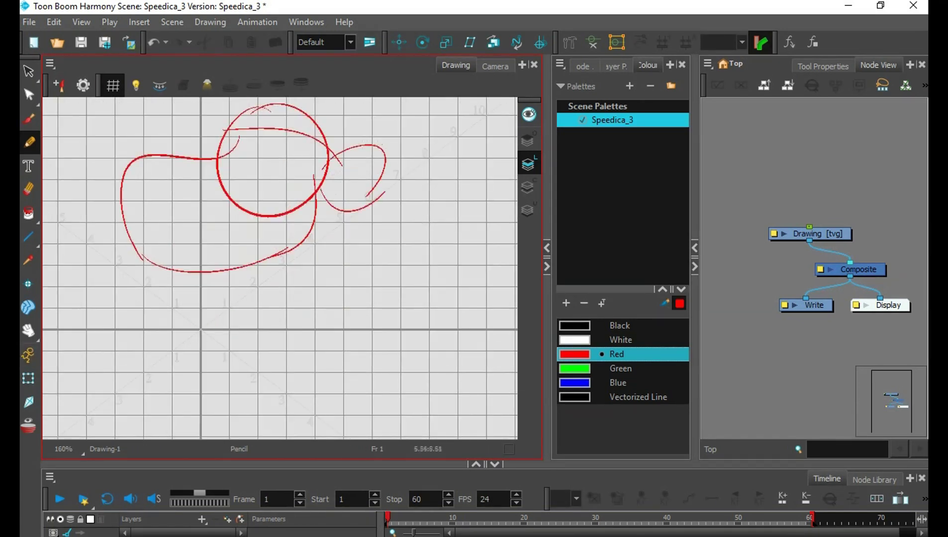
# Sketch the large egg-shaped body below the head and rough in the triangular nose and half-closed eyes
pyautogui.moveTo(322, 138); pyautogui.dragTo(328, 388)
pyautogui.scroll(-3, 318, 292)
pyautogui.moveTo(302, 210); pyautogui.dragTo(258, 293)
pyautogui.scroll(2, 266, 203)
pyautogui.moveTo(179, 191); pyautogui.dragTo(202, 215)
pyautogui.moveTo(204, 182); pyautogui.dragTo(206, 287)
pyautogui.moveTo(282, 180); pyautogui.dragTo(317, 189)
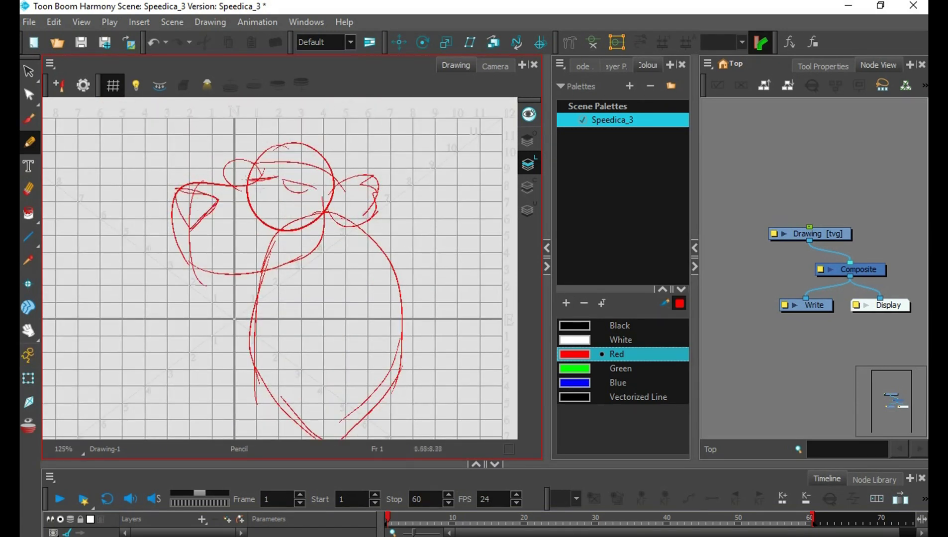
# Sketch the flying cap with its goggles and hanging ear flap, plus the two scarf tails below the jaw
pyautogui.scroll(1, 316, 169)
pyautogui.moveTo(265, 159); pyautogui.dragTo(322, 167)
pyautogui.moveTo(325, 203); pyautogui.dragTo(323, 183)
pyautogui.moveTo(322, 183)
pyautogui.mouseDown()
pyautogui.moveTo(328, 265)
pyautogui.moveTo(266, 299)
pyautogui.mouseUp()
pyautogui.moveTo(234, 282); pyautogui.dragTo(249, 332)
pyautogui.moveTo(273, 296); pyautogui.dragTo(221, 350)
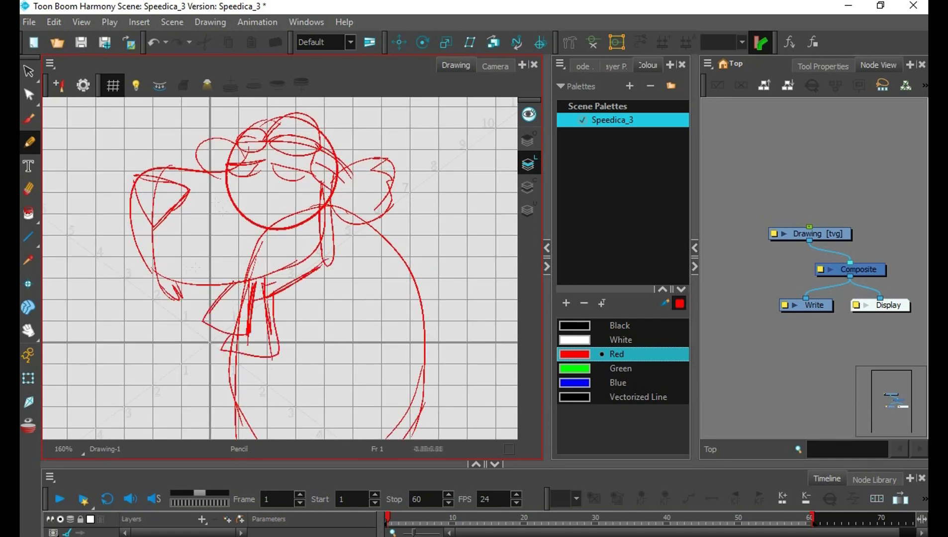
# Sketch the jagged chin fur and tooth, and the near arm with a round shoulder and pointed fur cuff
pyautogui.moveTo(110, 236)
pyautogui.mouseDown()
pyautogui.moveTo(295, 243)
pyautogui.moveTo(180, 299)
pyautogui.mouseUp()
pyautogui.moveTo(347, 291); pyautogui.dragTo(326, 197)
pyautogui.moveTo(309, 190); pyautogui.dragTo(333, 283)
pyautogui.moveTo(374, 187); pyautogui.dragTo(366, 269)
pyautogui.moveTo(310, 199); pyautogui.dragTo(373, 209)
pyautogui.moveTo(312, 224); pyautogui.dragTo(345, 260)
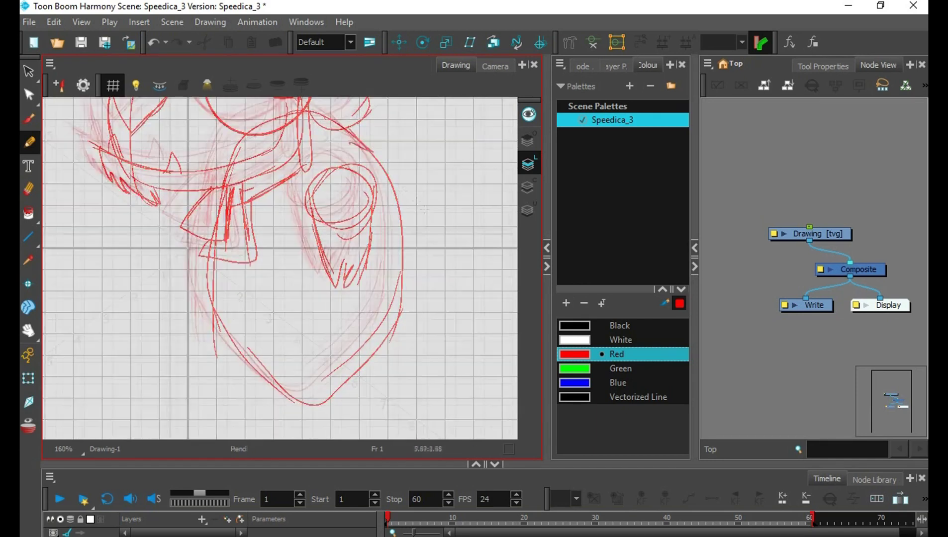
# Sketch the fur tufts along the lower body, the two short legs with feet, and the curved tail
pyautogui.moveTo(374, 291); pyautogui.dragTo(346, 268)
pyautogui.moveTo(328, 317)
pyautogui.mouseDown()
pyautogui.moveTo(307, 363)
pyautogui.moveTo(286, 369)
pyautogui.mouseUp()
pyautogui.moveTo(219, 326); pyautogui.dragTo(230, 354)
pyautogui.moveTo(379, 279); pyautogui.dragTo(438, 215)
pyautogui.moveTo(345, 355); pyautogui.dragTo(349, 272)
pyautogui.moveTo(258, 275); pyautogui.dragTo(258, 305)
pyautogui.moveTo(284, 272); pyautogui.dragTo(283, 303)
pyautogui.moveTo(325, 299)
pyautogui.mouseDown()
pyautogui.moveTo(363, 332)
pyautogui.moveTo(214, 316)
pyautogui.mouseUp()
pyautogui.scroll(-2, 383, 225)
pyautogui.scroll(1, 319, 209)
pyautogui.moveTo(283, 218); pyautogui.dragTo(311, 260)
pyautogui.scroll(1, 299, 169)
pyautogui.scroll(-2, 321, 217)
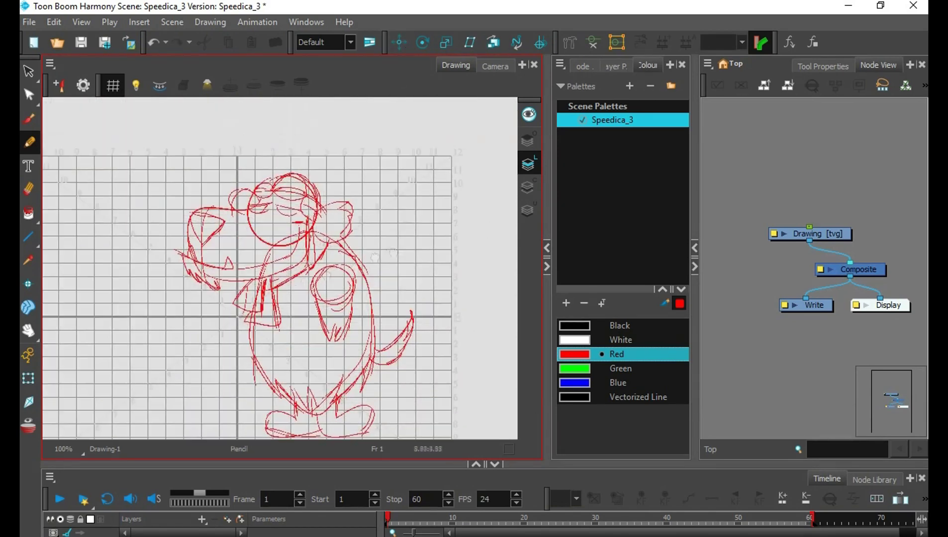
# Sketch the hands and add fur strokes along the character's back and belly edges
pyautogui.moveTo(323, 224)
pyautogui.mouseDown()
pyautogui.moveTo(299, 164)
pyautogui.moveTo(352, 253)
pyautogui.mouseUp()
pyautogui.moveTo(238, 257); pyautogui.dragTo(236, 308)
pyautogui.moveTo(234, 259); pyautogui.dragTo(230, 294)
pyautogui.moveTo(323, 273)
pyautogui.mouseDown()
pyautogui.moveTo(317, 295)
pyautogui.moveTo(340, 286)
pyautogui.mouseUp()
pyautogui.moveTo(338, 279); pyautogui.dragTo(307, 294)
pyautogui.moveTo(338, 225); pyautogui.dragTo(332, 242)
pyautogui.moveTo(323, 271); pyautogui.dragTo(322, 251)
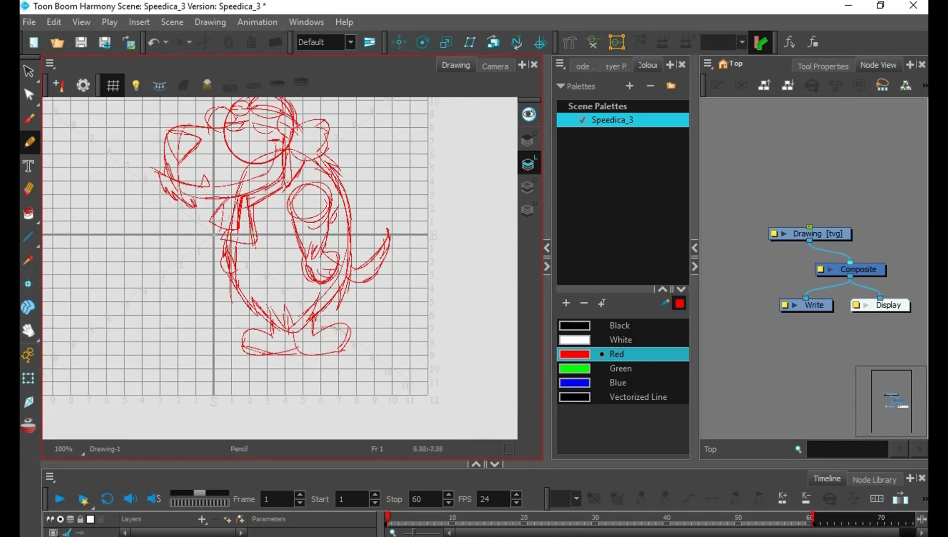
# Add toe marks to both feet and refine the hair fringe and details around the eyes
pyautogui.moveTo(329, 333); pyautogui.dragTo(344, 352)
pyautogui.moveTo(256, 343); pyautogui.dragTo(248, 357)
pyautogui.scroll(2, 279, 139)
pyautogui.moveTo(278, 139); pyautogui.dragTo(325, 217)
pyautogui.moveTo(281, 192)
pyautogui.mouseDown()
pyautogui.moveTo(306, 222)
pyautogui.moveTo(312, 254)
pyautogui.mouseUp()
pyautogui.scroll(-3, 329, 170)
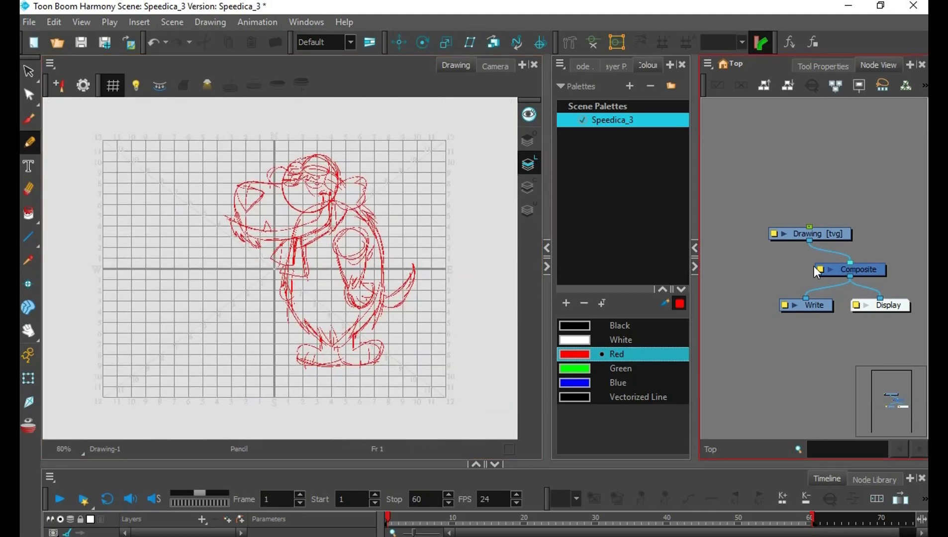
pyautogui.hotkey('alt', 's')
pyautogui.hotkey('ctrl', 'a')
pyautogui.moveTo(353, 286); pyautogui.dragTo(317, 281)
pyautogui.click(374, 165)
pyautogui.moveTo(352, 199); pyautogui.dragTo(383, 373)
pyautogui.moveTo(381, 368); pyautogui.dragTo(377, 352)
pyautogui.click(433, 269)
pyautogui.moveTo(434, 269); pyautogui.dragTo(436, 290)
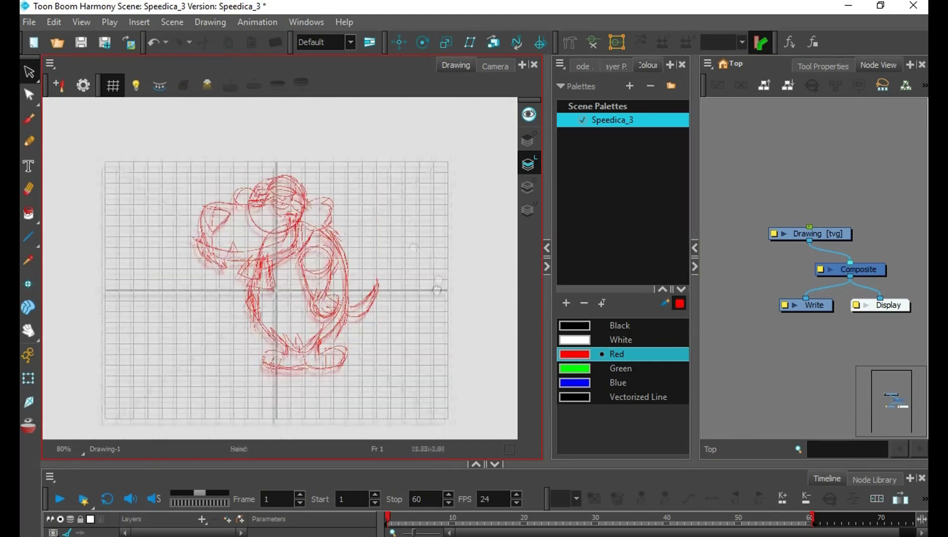
pyautogui.hotkey('ctrl', 'a')
pyautogui.moveTo(347, 237); pyautogui.dragTo(338, 252)
pyautogui.click(394, 319)
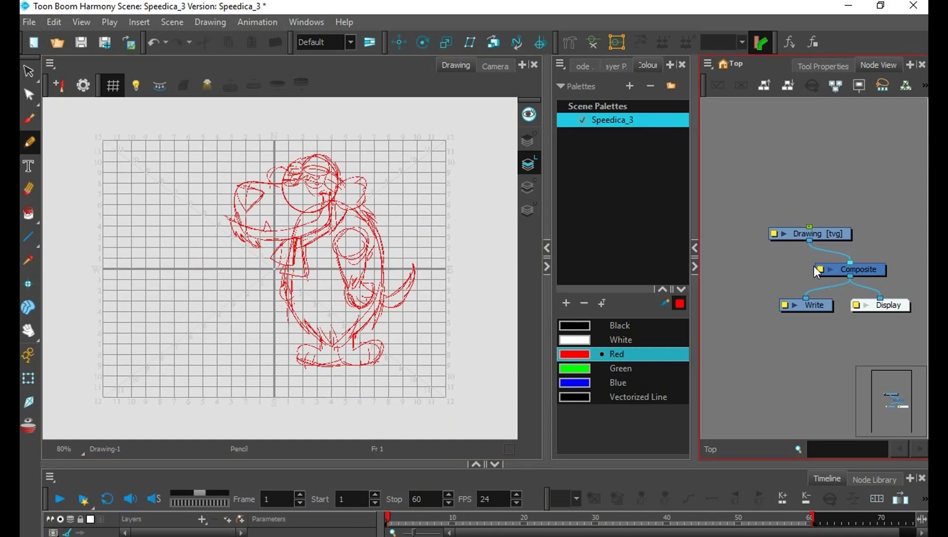
# Select the whole sketch and move it sideways onto the grid's vertical centre line
pyautogui.hotkey('alt', 's')
pyautogui.moveTo(341, 139)
pyautogui.mouseDown()
pyautogui.moveTo(233, 321)
pyautogui.moveTo(415, 270)
pyautogui.moveTo(362, 283)
pyautogui.moveTo(378, 302)
pyautogui.mouseUp()
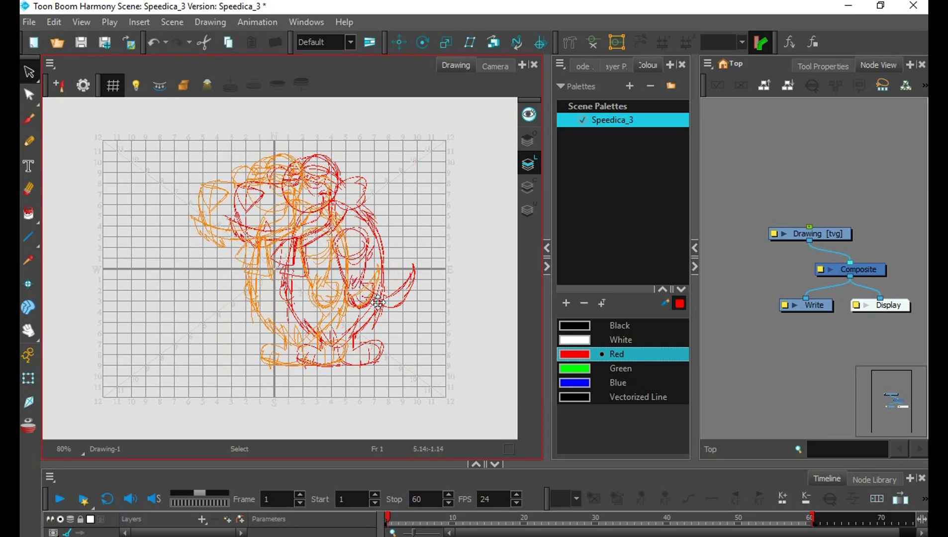
pyautogui.click(415, 292)
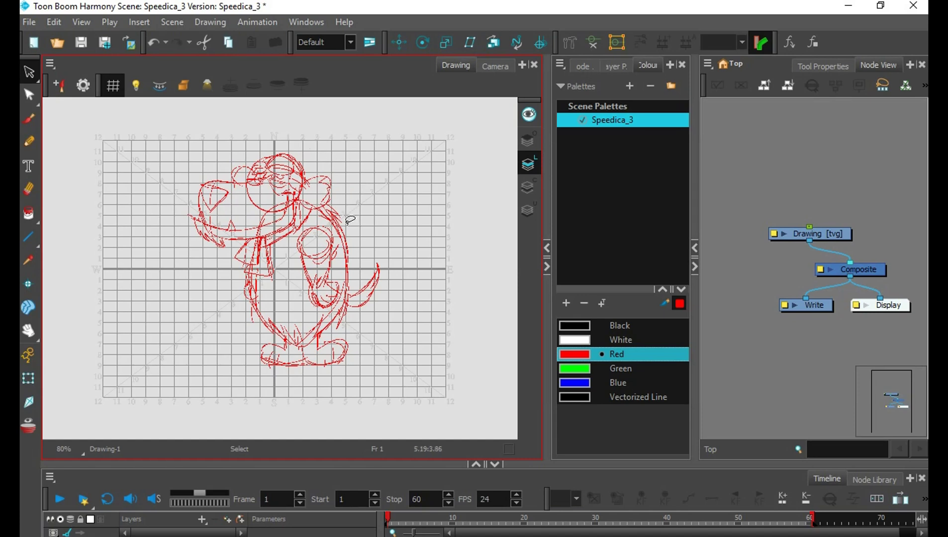
# Select the body strokes below the head and scale them down slightly to shorten the body
pyautogui.moveTo(355, 202)
pyautogui.mouseDown()
pyautogui.moveTo(259, 247)
pyautogui.moveTo(303, 370)
pyautogui.moveTo(381, 214)
pyautogui.mouseUp()
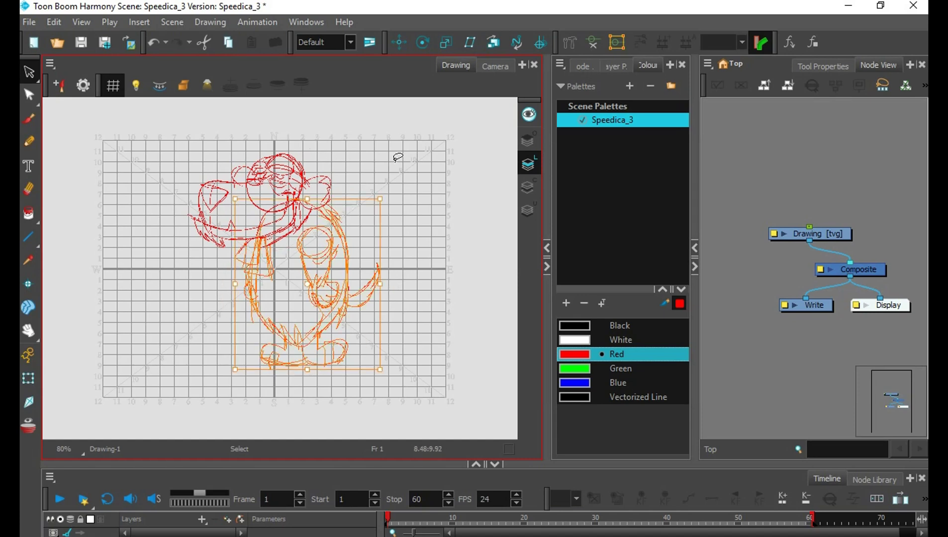
pyautogui.moveTo(308, 369); pyautogui.dragTo(307, 359)
pyautogui.moveTo(379, 361); pyautogui.dragTo(375, 353)
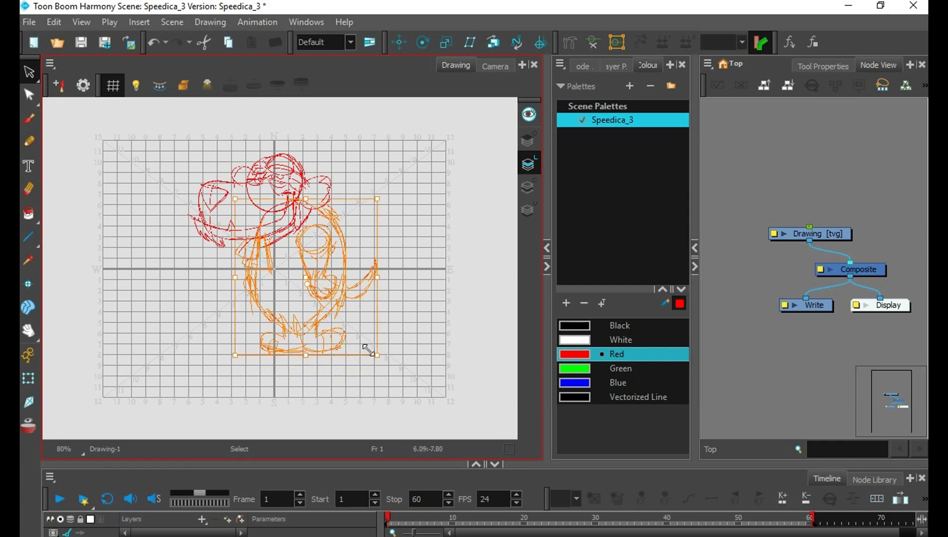
pyautogui.moveTo(238, 351); pyautogui.dragTo(239, 350)
pyautogui.click(419, 285)
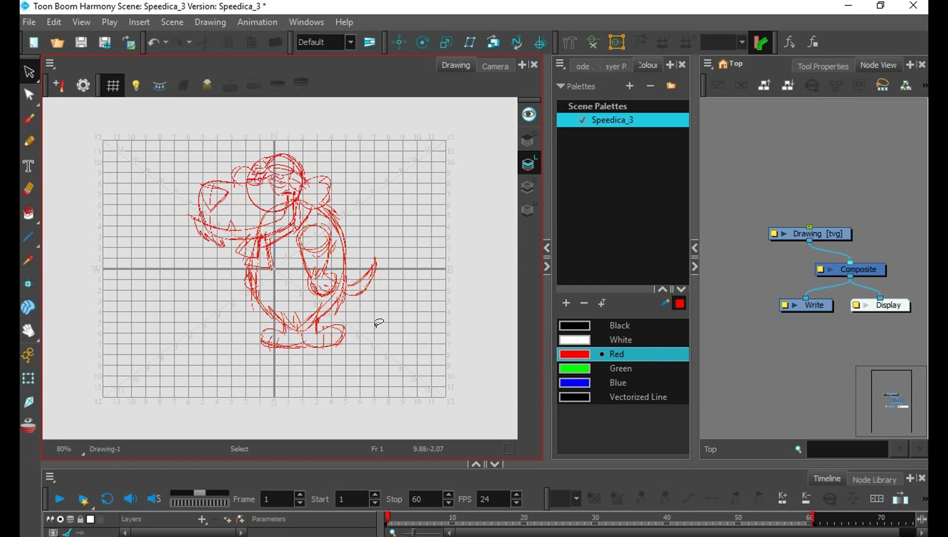
# Select the whole sketch and move it slightly down and left to centre it on the grid
pyautogui.moveTo(438, 262)
pyautogui.mouseDown()
pyautogui.moveTo(430, 303)
pyautogui.moveTo(440, 283)
pyautogui.mouseUp()
pyautogui.moveTo(378, 161); pyautogui.dragTo(351, 201)
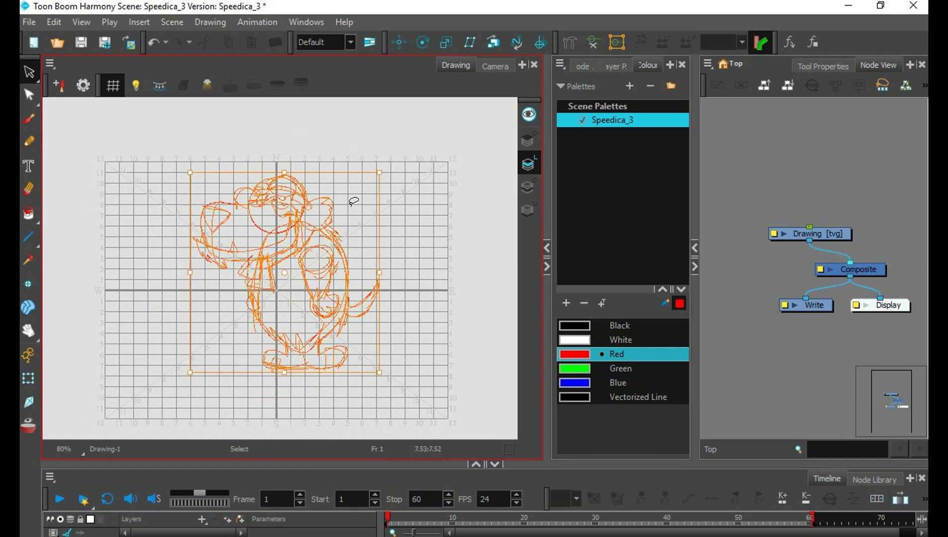
pyautogui.moveTo(337, 241)
pyautogui.mouseDown()
pyautogui.moveTo(329, 253)
pyautogui.moveTo(338, 252)
pyautogui.mouseUp()
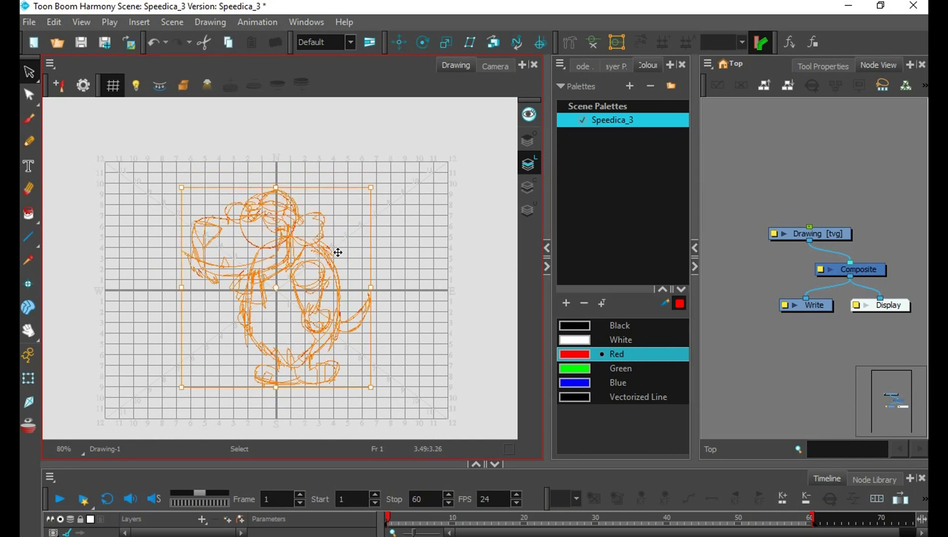
pyautogui.click(417, 300)
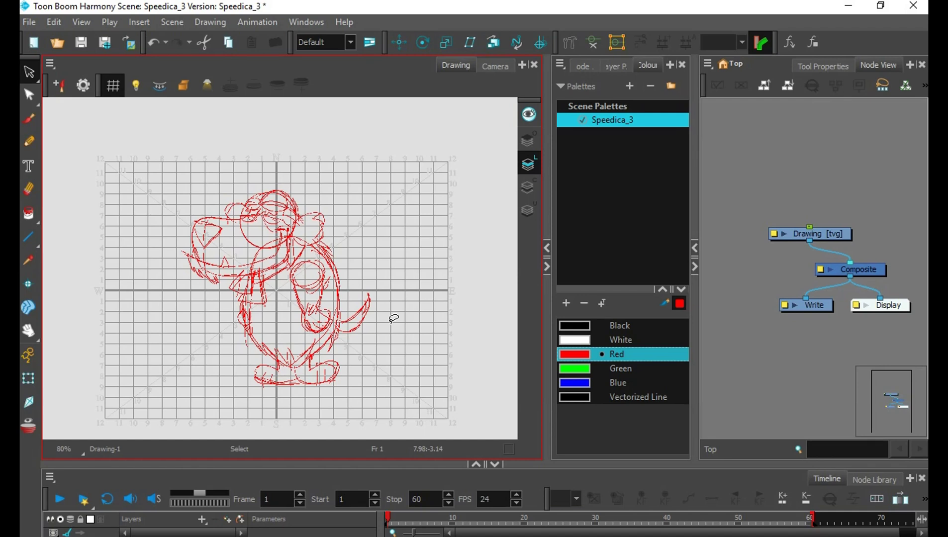
# Ink the near arm, its jagged fur cuff and the hand with a black Pencil at maximum size 10
pyautogui.scroll(1, 379, 262)
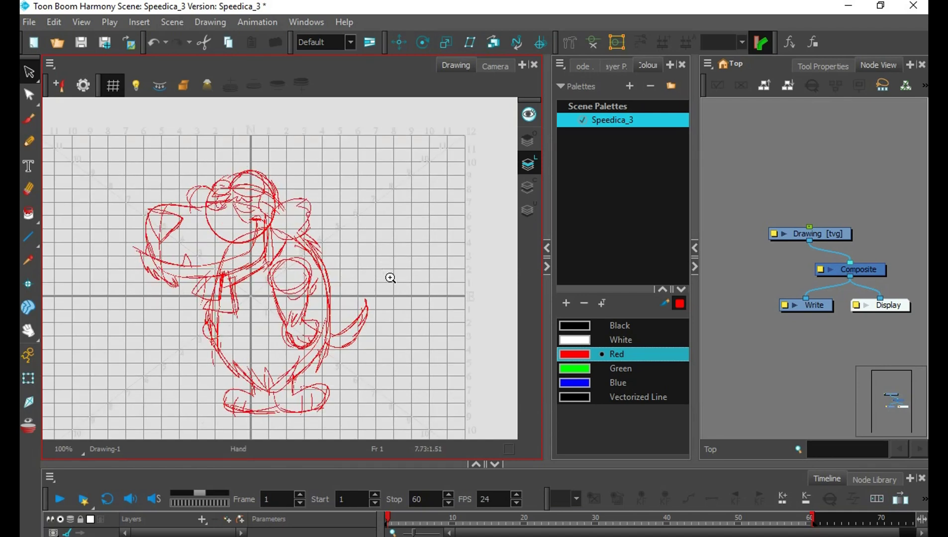
pyautogui.moveTo(390, 279); pyautogui.dragTo(424, 277)
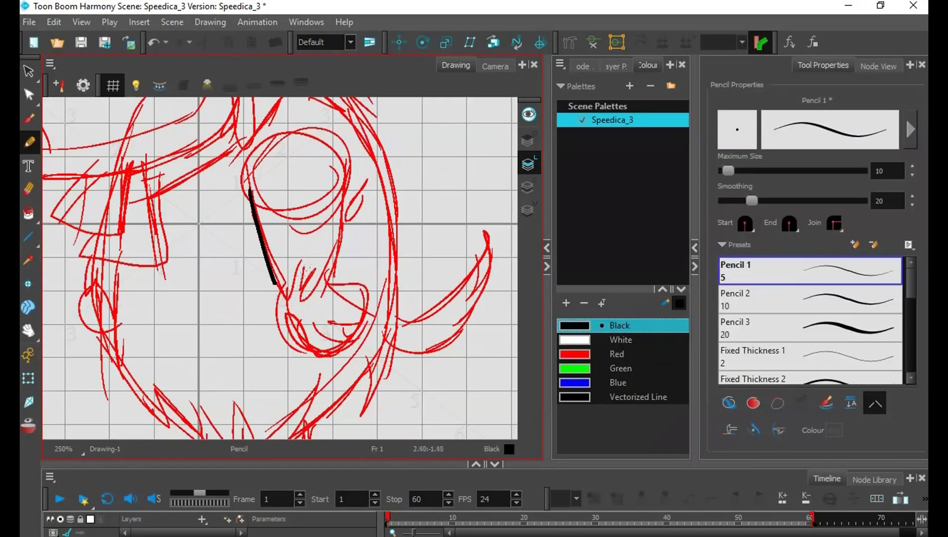
pyautogui.moveTo(276, 259); pyautogui.dragTo(299, 297)
pyautogui.moveTo(301, 255)
pyautogui.mouseDown()
pyautogui.moveTo(279, 299)
pyautogui.moveTo(296, 297)
pyautogui.mouseUp()
pyautogui.moveTo(342, 150); pyautogui.dragTo(318, 289)
pyautogui.moveTo(333, 122); pyautogui.dragTo(348, 165)
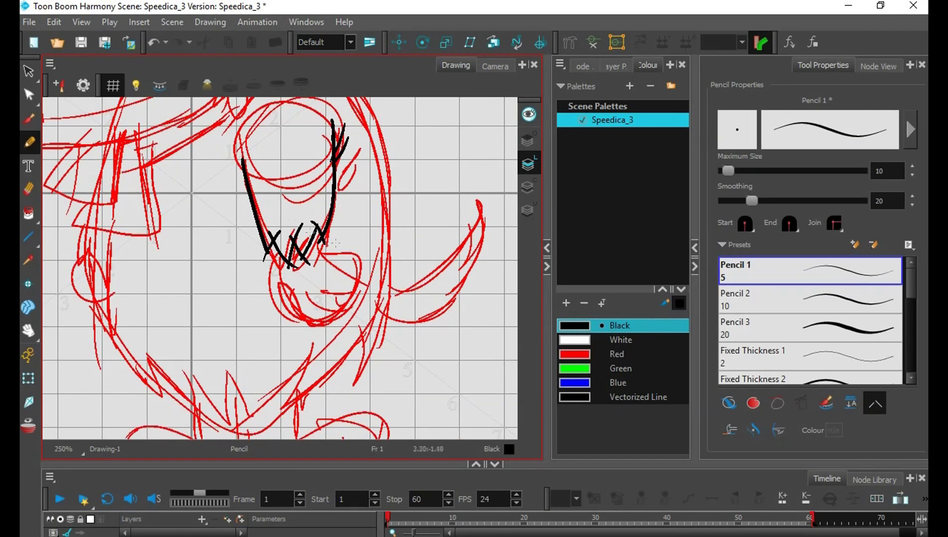
pyautogui.moveTo(317, 225); pyautogui.dragTo(358, 257)
pyautogui.moveTo(289, 256); pyautogui.dragTo(310, 311)
pyautogui.moveTo(281, 252)
pyautogui.mouseDown()
pyautogui.moveTo(319, 313)
pyautogui.moveTo(345, 293)
pyautogui.mouseUp()
pyautogui.moveTo(354, 257); pyautogui.dragTo(331, 306)
# Ink the edges and hems of the scarf tails below the jaw in black
pyautogui.moveTo(102, 118)
pyautogui.mouseDown()
pyautogui.moveTo(216, 286)
pyautogui.moveTo(241, 370)
pyautogui.mouseUp()
pyautogui.moveTo(149, 355); pyautogui.dragTo(238, 373)
pyautogui.moveTo(203, 301); pyautogui.dragTo(156, 363)
pyautogui.moveTo(218, 311); pyautogui.dragTo(194, 369)
pyautogui.moveTo(239, 194)
pyautogui.mouseDown()
pyautogui.moveTo(249, 207)
pyautogui.moveTo(239, 288)
pyautogui.mouseUp()
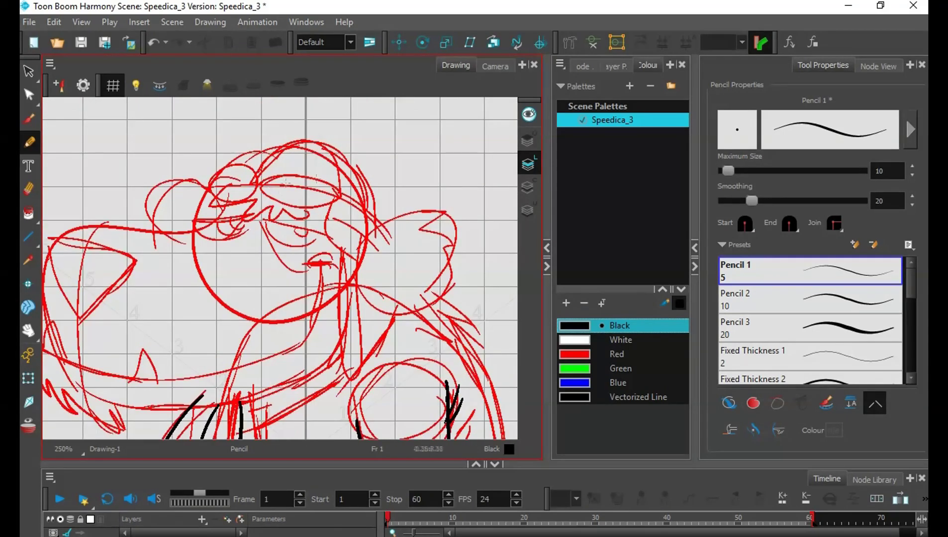
# Ink the flying cap's brim, hanging ear flap and rounded dome over the head
pyautogui.moveTo(218, 201)
pyautogui.mouseDown()
pyautogui.moveTo(323, 216)
pyautogui.moveTo(349, 380)
pyautogui.moveTo(352, 251)
pyautogui.mouseUp()
pyautogui.moveTo(352, 251); pyautogui.dragTo(308, 297)
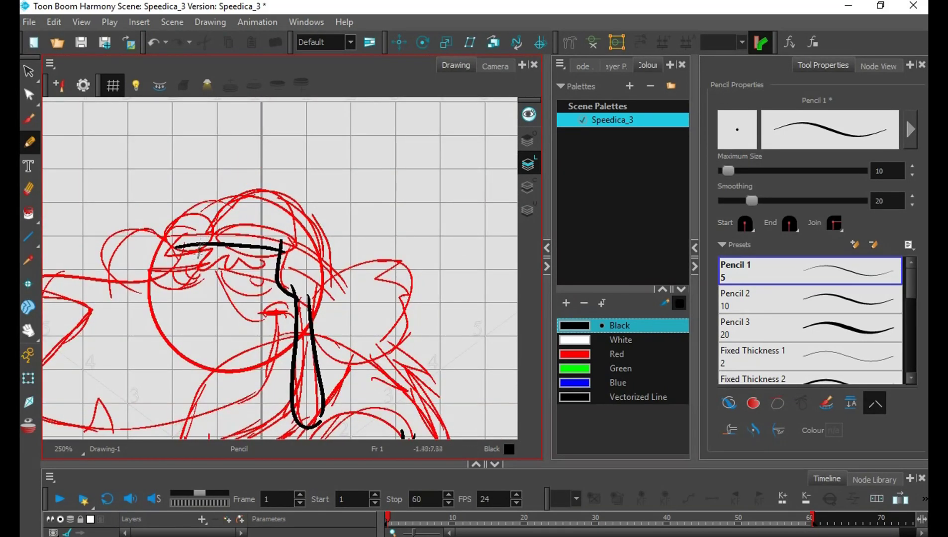
pyautogui.moveTo(198, 257); pyautogui.dragTo(324, 279)
# Ink the rounded side ear with its small fur notches behind the cap
pyautogui.moveTo(330, 265)
pyautogui.mouseDown()
pyautogui.moveTo(325, 249)
pyautogui.moveTo(402, 246)
pyautogui.moveTo(379, 245)
pyautogui.mouseUp()
pyautogui.moveTo(379, 246); pyautogui.dragTo(417, 295)
pyautogui.moveTo(420, 279); pyautogui.dragTo(311, 313)
pyautogui.moveTo(411, 317)
pyautogui.mouseDown()
pyautogui.moveTo(415, 253)
pyautogui.moveTo(463, 222)
pyautogui.mouseUp()
# Ink the rear jaw line sweeping down from the ear and complete the scarf lines beneath it
pyautogui.moveTo(391, 226)
pyautogui.mouseDown()
pyautogui.moveTo(261, 369)
pyautogui.moveTo(225, 379)
pyautogui.mouseUp()
pyautogui.moveTo(250, 344); pyautogui.dragTo(245, 278)
pyautogui.moveTo(245, 278); pyautogui.dragTo(261, 405)
pyautogui.moveTo(352, 197); pyautogui.dragTo(378, 295)
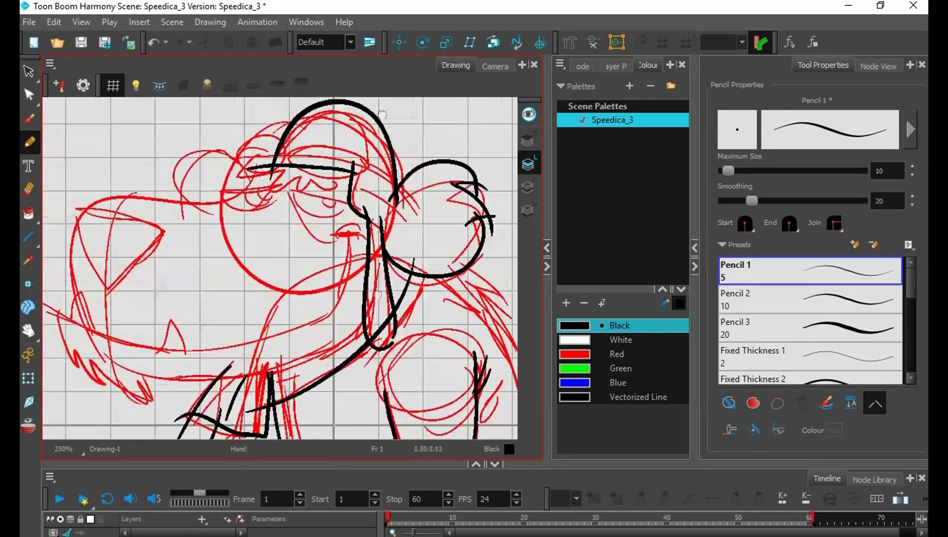
# Ink the goggles on the cap with two double-ringed lenses, a connecting bridge and the side strap
pyautogui.moveTo(382, 115); pyautogui.dragTo(384, 156)
pyautogui.moveTo(283, 172)
pyautogui.mouseDown()
pyautogui.moveTo(348, 170)
pyautogui.moveTo(338, 175)
pyautogui.moveTo(348, 222)
pyautogui.moveTo(329, 184)
pyautogui.mouseUp()
pyautogui.press('2')
pyautogui.hotkey('ctrl', 'z')
pyautogui.moveTo(239, 188)
pyautogui.mouseDown()
pyautogui.moveTo(234, 222)
pyautogui.moveTo(240, 187)
pyautogui.mouseUp()
pyautogui.moveTo(269, 201); pyautogui.dragTo(286, 206)
pyautogui.moveTo(287, 206)
pyautogui.mouseDown()
pyautogui.moveTo(262, 215)
pyautogui.moveTo(241, 191)
pyautogui.mouseUp()
pyautogui.moveTo(313, 211)
pyautogui.mouseDown()
pyautogui.moveTo(377, 257)
pyautogui.moveTo(418, 236)
pyautogui.mouseUp()
# Ink the muzzle's upper contour from below the goggles around the front of the snout, redoing unsatisfactory strokes
pyautogui.moveTo(253, 264); pyautogui.dragTo(233, 301)
pyautogui.moveTo(232, 301)
pyautogui.mouseDown()
pyautogui.moveTo(332, 183)
pyautogui.moveTo(357, 190)
pyautogui.mouseUp()
pyautogui.moveTo(410, 194); pyautogui.dragTo(81, 377)
pyautogui.moveTo(261, 333); pyautogui.dragTo(279, 303)
pyautogui.hotkey('ctrl', 'z')
pyautogui.moveTo(428, 158)
pyautogui.mouseDown()
pyautogui.moveTo(89, 308)
pyautogui.moveTo(138, 393)
pyautogui.mouseUp()
pyautogui.hotkey('ctrl', 'z')
pyautogui.moveTo(249, 268); pyautogui.dragTo(234, 310)
pyautogui.moveTo(407, 199); pyautogui.dragTo(121, 422)
# Ink the large rounded triangular nose at the front of the muzzle, redrawing it once
pyautogui.moveTo(107, 271); pyautogui.dragTo(125, 223)
pyautogui.hotkey('ctrl', 'z')
pyautogui.moveTo(101, 269); pyautogui.dragTo(124, 223)
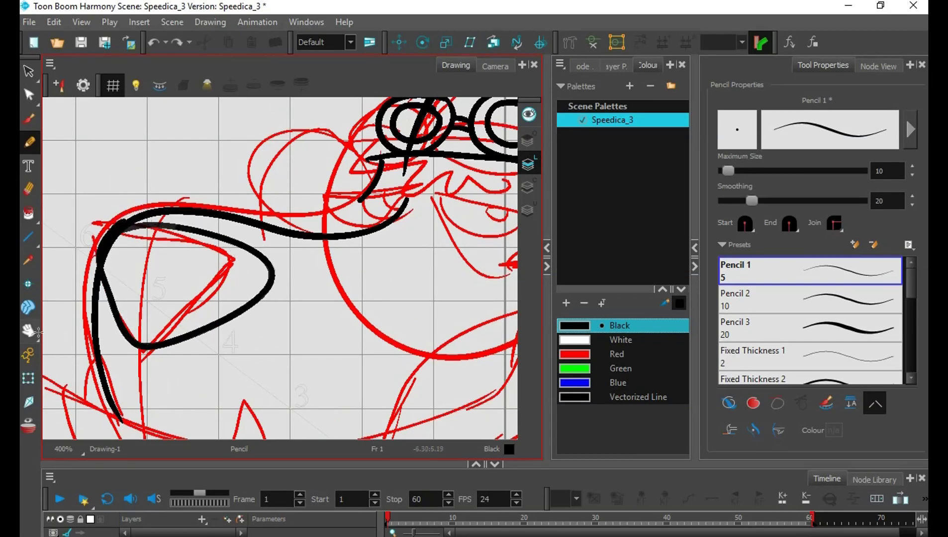
# Ink the jagged hair fringe under the cap's brim and the far ear beside the goggles
pyautogui.scroll(-1, 280, 268)
pyautogui.moveTo(348, 239); pyautogui.dragTo(243, 265)
pyautogui.moveTo(329, 213)
pyautogui.mouseDown()
pyautogui.moveTo(262, 211)
pyautogui.moveTo(376, 221)
pyautogui.mouseUp()
pyautogui.moveTo(358, 214); pyautogui.dragTo(380, 258)
pyautogui.moveTo(278, 212); pyautogui.dragTo(182, 280)
pyautogui.hotkey('ctrl', 'z')
pyautogui.moveTo(282, 213)
pyautogui.mouseDown()
pyautogui.moveTo(193, 248)
pyautogui.moveTo(223, 298)
pyautogui.moveTo(249, 130)
pyautogui.mouseUp()
# Ink the long curved mouth line from the cheek to the front of the snout, redrawing it once
pyautogui.scroll(-1, 249, 279)
pyautogui.moveTo(378, 267); pyautogui.dragTo(144, 314)
pyautogui.hotkey('ctrl', 'z')
pyautogui.moveTo(392, 221); pyautogui.dragTo(122, 308)
# Ink the lower jaw with its jagged chin fur and the pointed tooth on the mouth line
pyautogui.moveTo(129, 298)
pyautogui.mouseDown()
pyautogui.moveTo(154, 324)
pyautogui.moveTo(120, 323)
pyautogui.mouseUp()
pyautogui.moveTo(114, 312)
pyautogui.mouseDown()
pyautogui.moveTo(70, 232)
pyautogui.moveTo(108, 290)
pyautogui.mouseUp()
pyautogui.hotkey('ctrl', 'z')
pyautogui.moveTo(102, 298)
pyautogui.mouseDown()
pyautogui.moveTo(163, 325)
pyautogui.moveTo(371, 217)
pyautogui.mouseUp()
pyautogui.moveTo(199, 335); pyautogui.dragTo(227, 342)
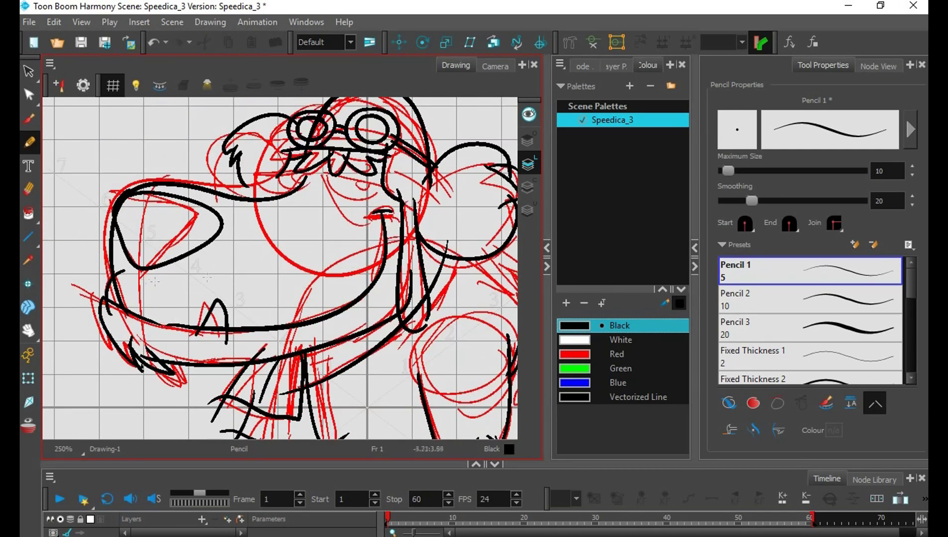
# Ink the short line from the nose down to the mouth and the half-closed eyes beneath the hair fringe
pyautogui.moveTo(143, 273); pyautogui.dragTo(168, 332)
pyautogui.moveTo(378, 181); pyautogui.dragTo(357, 235)
pyautogui.press('2')
pyautogui.moveTo(256, 225)
pyautogui.mouseDown()
pyautogui.moveTo(315, 330)
pyautogui.moveTo(354, 250)
pyautogui.mouseUp()
pyautogui.moveTo(257, 239)
pyautogui.mouseDown()
pyautogui.moveTo(354, 237)
pyautogui.moveTo(396, 259)
pyautogui.mouseUp()
pyautogui.moveTo(195, 249)
pyautogui.mouseDown()
pyautogui.moveTo(276, 232)
pyautogui.moveTo(245, 262)
pyautogui.mouseUp()
pyautogui.moveTo(215, 244); pyautogui.dragTo(235, 249)
pyautogui.moveTo(357, 264); pyautogui.dragTo(382, 270)
pyautogui.moveTo(155, 278); pyautogui.dragTo(336, 274)
pyautogui.moveTo(384, 247)
pyautogui.mouseDown()
pyautogui.moveTo(313, 291)
pyautogui.moveTo(270, 177)
pyautogui.moveTo(318, 231)
pyautogui.moveTo(331, 261)
pyautogui.moveTo(320, 265)
pyautogui.mouseUp()
# Undo the last eye stroke and reshape the inked eye lines with the Contour Editor
pyautogui.press('1')
pyautogui.press('1')
pyautogui.press('1')
pyautogui.press('1')
pyautogui.press('1')
pyautogui.hotkey('ctrl', 'z')
pyautogui.press('2')
pyautogui.press('2')
pyautogui.press('2')
pyautogui.press('2')
pyautogui.hotkey('alt', 'q')
pyautogui.press('1')
pyautogui.press('1')
pyautogui.press('1')
pyautogui.press('1')
pyautogui.moveTo(447, 231); pyautogui.dragTo(419, 164)
pyautogui.press('2')
pyautogui.press('2')
pyautogui.press('2')
pyautogui.click(255, 282)
pyautogui.moveTo(255, 282)
pyautogui.mouseDown()
pyautogui.moveTo(264, 287)
pyautogui.moveTo(235, 158)
pyautogui.mouseUp()
pyautogui.press('1')
pyautogui.press('1')
pyautogui.press('1')
pyautogui.press('1')
# Ink the neck tuft, the long curve of the back and the curved tail with its jagged tip
pyautogui.hotkey('alt', '/')
pyautogui.moveTo(270, 250)
pyautogui.mouseDown()
pyautogui.moveTo(277, 295)
pyautogui.moveTo(317, 351)
pyautogui.moveTo(399, 295)
pyautogui.mouseUp()
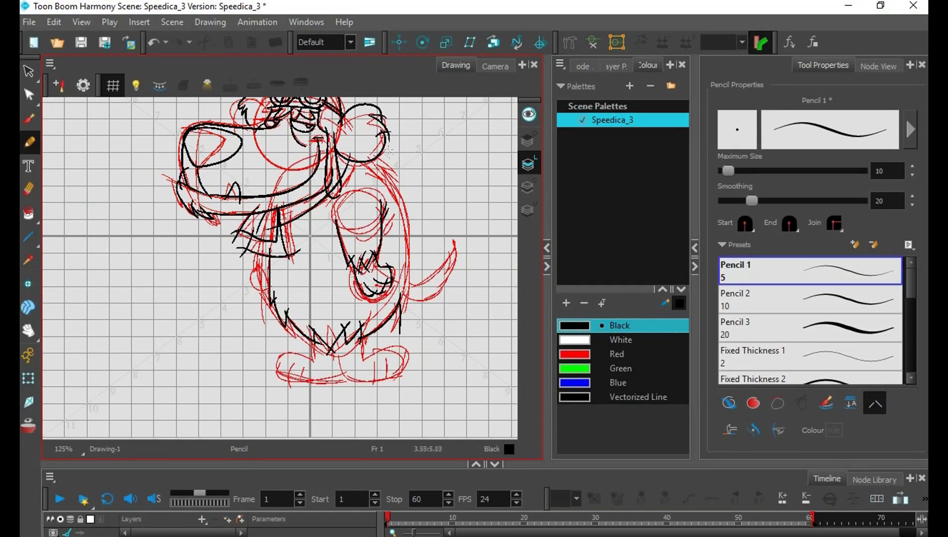
pyautogui.moveTo(372, 161); pyautogui.dragTo(398, 183)
pyautogui.moveTo(387, 172); pyautogui.dragTo(410, 197)
pyautogui.moveTo(463, 181); pyautogui.dragTo(437, 202)
pyautogui.moveTo(359, 193); pyautogui.dragTo(374, 348)
pyautogui.moveTo(387, 321); pyautogui.dragTo(417, 282)
pyautogui.moveTo(412, 324); pyautogui.dragTo(428, 281)
# Ink the two rounded feet beneath the jagged fur of the belly
pyautogui.moveTo(361, 399); pyautogui.dragTo(363, 381)
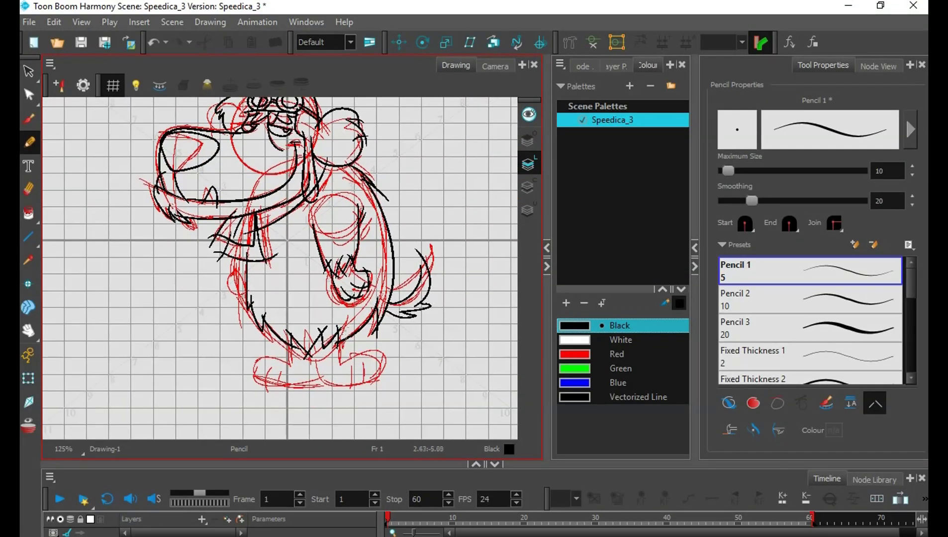
pyautogui.press('2')
pyautogui.press('2')
pyautogui.press('2')
pyautogui.press('2')
pyautogui.moveTo(315, 277); pyautogui.dragTo(253, 358)
pyautogui.moveTo(211, 327); pyautogui.dragTo(251, 358)
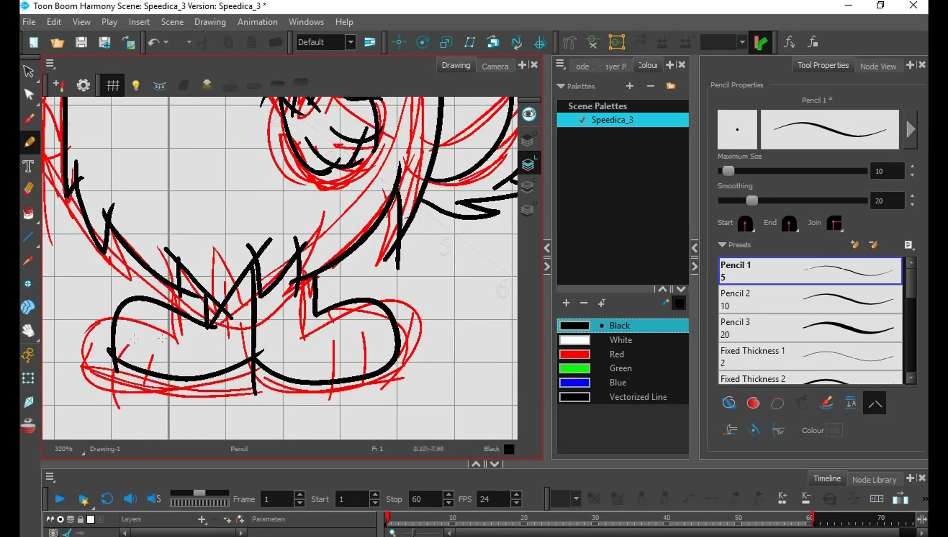
# Ink the small far arm with jagged fur at the front edge of the body below the scarf
pyautogui.moveTo(379, 331); pyautogui.dragTo(411, 436)
pyautogui.press('1')
pyautogui.press('1')
pyautogui.moveTo(374, 99); pyautogui.dragTo(351, 202)
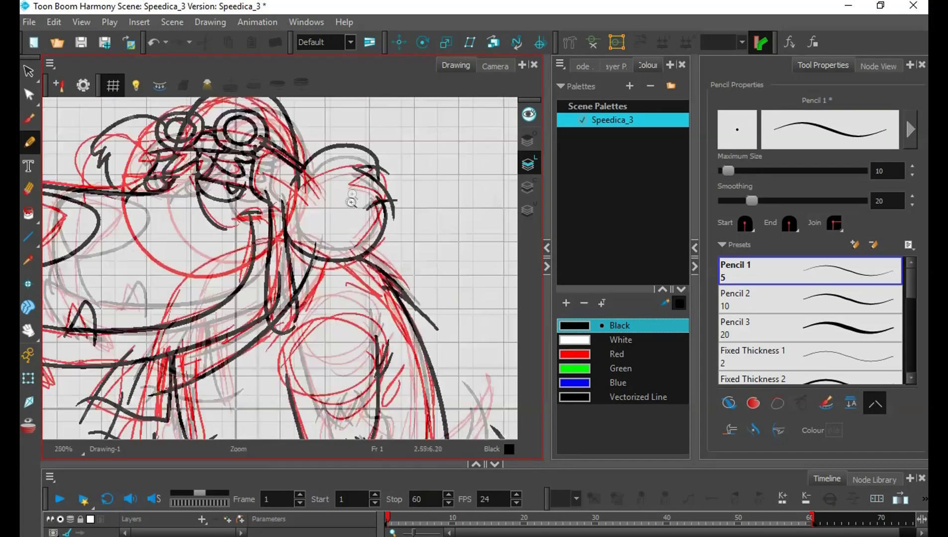
pyautogui.press('2')
pyautogui.press('2')
pyautogui.press('2')
pyautogui.press('2')
pyautogui.moveTo(239, 160); pyautogui.dragTo(240, 204)
pyautogui.press('1')
pyautogui.press('1')
pyautogui.press('1')
pyautogui.press('1')
pyautogui.press('1')
pyautogui.press('1')
pyautogui.press('1')
pyautogui.press('2')
pyautogui.moveTo(411, 262); pyautogui.dragTo(411, 299)
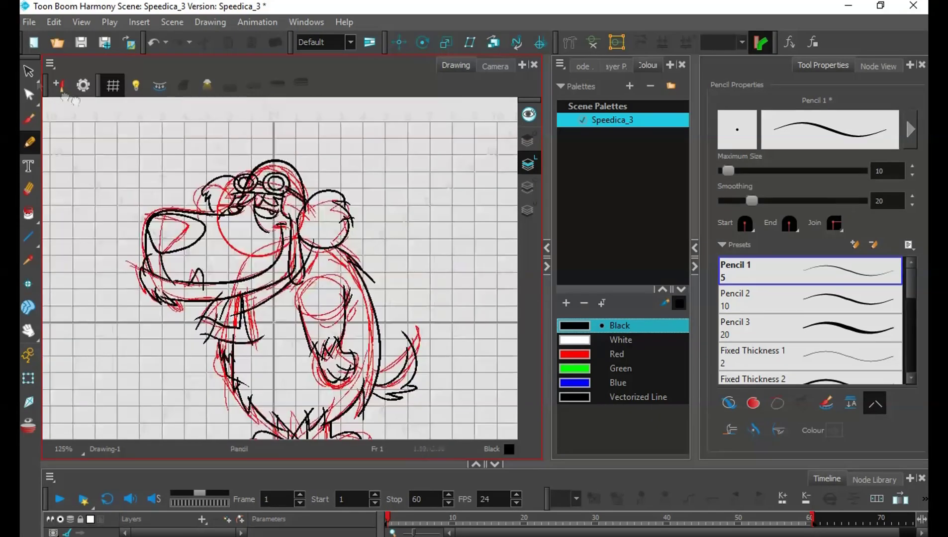
# Disable the rough sketch's node so that only the black line art is displayed
pyautogui.click(29, 72)
pyautogui.click(878, 66)
pyautogui.press('d')
pyautogui.click(823, 66)
# Trim the overshooting line ends around the scarf tails and the front of the body with the Cutter
pyautogui.moveTo(292, 356); pyautogui.dragTo(289, 258)
pyautogui.press('2')
pyautogui.press('2')
pyautogui.press('2')
pyautogui.press('2')
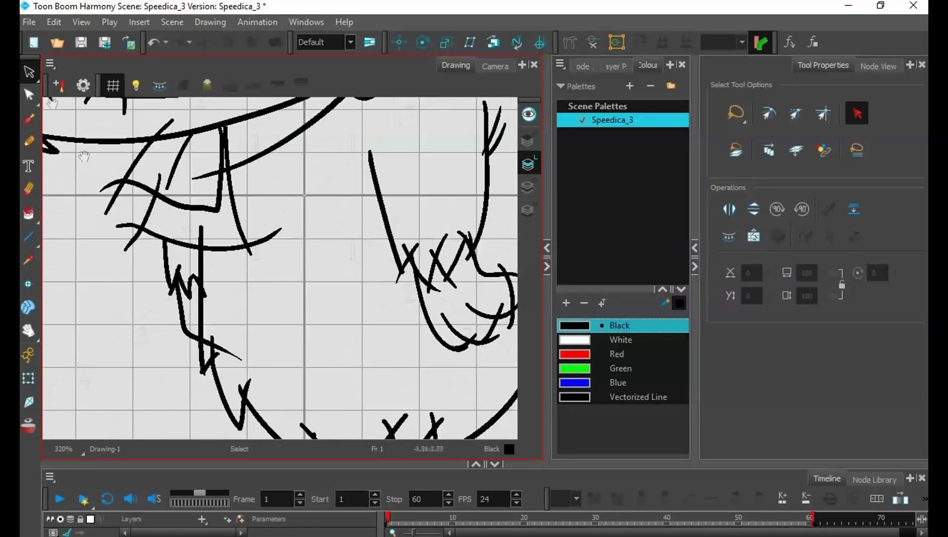
pyautogui.moveTo(29, 72); pyautogui.dragTo(55, 102)
pyautogui.press('2')
pyautogui.moveTo(294, 294); pyautogui.dragTo(264, 331)
pyautogui.moveTo(181, 294); pyautogui.dragTo(202, 294)
pyautogui.press('Delete')
pyautogui.moveTo(84, 279); pyautogui.dragTo(90, 319)
pyautogui.moveTo(199, 223); pyautogui.dragTo(334, 321)
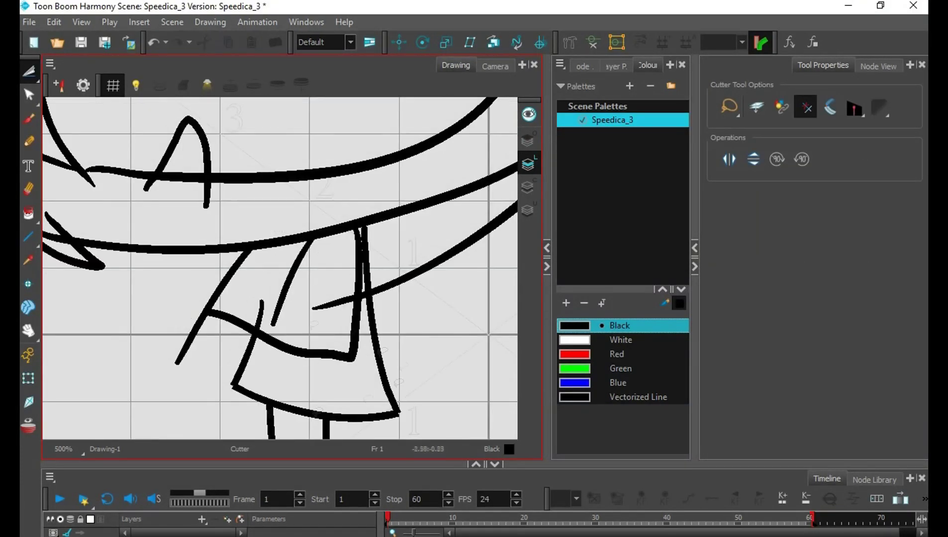
# Trim the overlapping line ends where the goggles meet the cap with the Cutter
pyautogui.press('1')
pyautogui.moveTo(362, 189); pyautogui.dragTo(337, 383)
pyautogui.press('2')
pyautogui.press('2')
pyautogui.press('2')
pyautogui.press('2')
pyautogui.press('2')
pyautogui.moveTo(385, 209); pyautogui.dragTo(279, 388)
pyautogui.moveTo(308, 149); pyautogui.dragTo(219, 349)
pyautogui.moveTo(253, 224); pyautogui.dragTo(217, 244)
pyautogui.moveTo(378, 214); pyautogui.dragTo(256, 249)
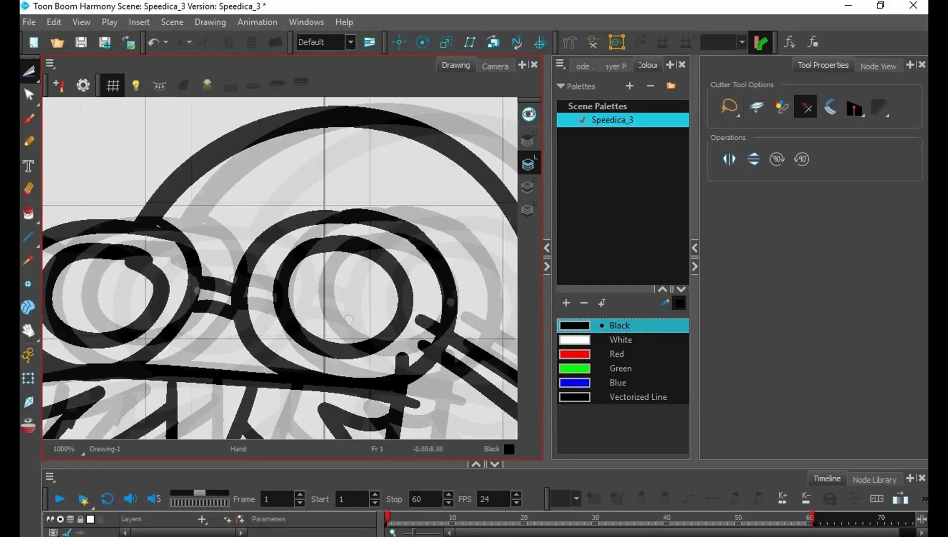
# Trim the overlapping line ends around the goggle strap and the cap's edge beside the near ear
pyautogui.moveTo(398, 379); pyautogui.dragTo(238, 179)
pyautogui.press('1')
pyautogui.press('1')
pyautogui.press('1')
pyautogui.press('1')
pyautogui.press('1')
pyautogui.moveTo(386, 227)
pyautogui.mouseDown()
pyautogui.moveTo(380, 160)
pyautogui.moveTo(195, 231)
pyautogui.moveTo(309, 311)
pyautogui.moveTo(320, 200)
pyautogui.mouseUp()
pyautogui.press('2')
pyautogui.press('2')
pyautogui.press('2')
pyautogui.press('2')
pyautogui.press('2')
pyautogui.press('2')
pyautogui.press('2')
pyautogui.moveTo(270, 155)
pyautogui.mouseDown()
pyautogui.moveTo(276, 276)
pyautogui.moveTo(239, 283)
pyautogui.moveTo(326, 137)
pyautogui.mouseUp()
# Examine the line joint at the cap's edge near the ear up close with the Contour Editor
pyautogui.hotkey('alt', 'q')
pyautogui.click(297, 173)
pyautogui.press('2')
pyautogui.press('2')
pyautogui.press('2')
pyautogui.press('2')
pyautogui.press('2')
pyautogui.press('2')
pyautogui.press('2')
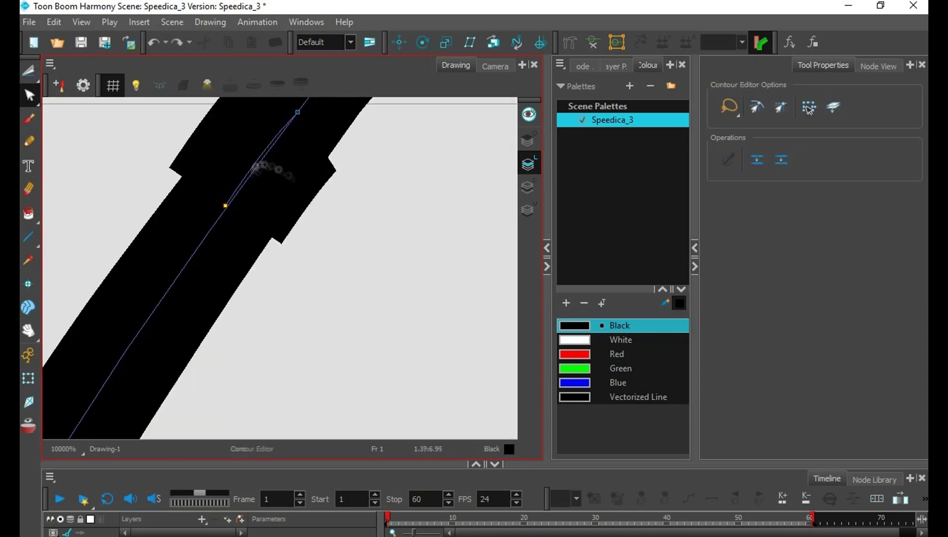
pyautogui.press('1')
pyautogui.press('1')
pyautogui.press('1')
pyautogui.press('1')
pyautogui.press('1')
pyautogui.press('1')
pyautogui.press('1')
pyautogui.press('1')
pyautogui.press('1')
pyautogui.press('1')
pyautogui.press('1')
pyautogui.press('1')
pyautogui.press('1')
pyautogui.press('1')
# Trim the stray line ends at the front of the near arm's jagged wrist fur with the Cutter
pyautogui.moveTo(380, 178); pyautogui.dragTo(419, 254)
pyautogui.hotkey('alt', 't')
pyautogui.press('2')
pyautogui.press('2')
pyautogui.press('2')
pyautogui.press('2')
pyautogui.press('2')
pyautogui.press('2')
pyautogui.press('2')
pyautogui.moveTo(373, 423); pyautogui.dragTo(293, 272)
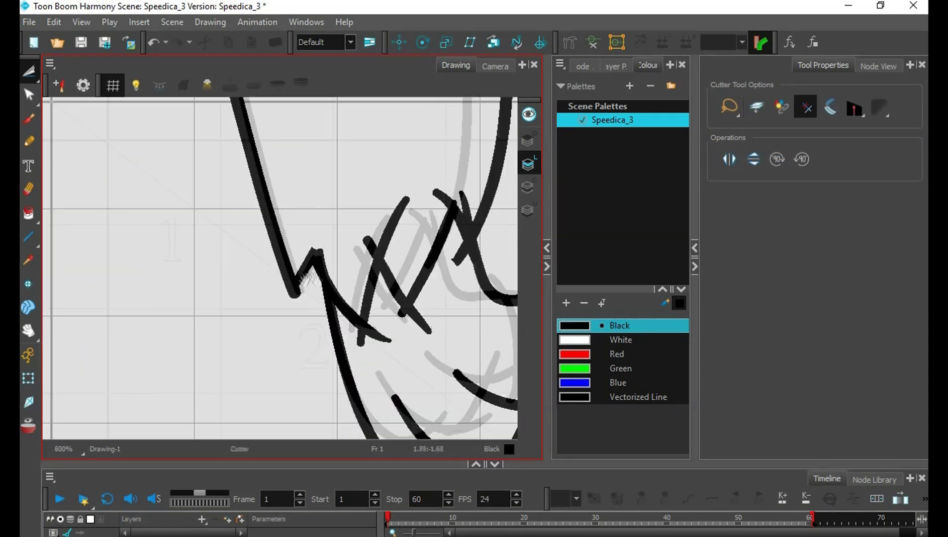
# Trim the remaining crossing line ends along the near arm's jagged wrist fur with the Cutter
pyautogui.press('k')
pyautogui.press('2')
pyautogui.press('2')
pyautogui.press('2')
pyautogui.moveTo(326, 174); pyautogui.dragTo(286, 212)
pyautogui.press('1')
pyautogui.moveTo(443, 385); pyautogui.dragTo(353, 312)
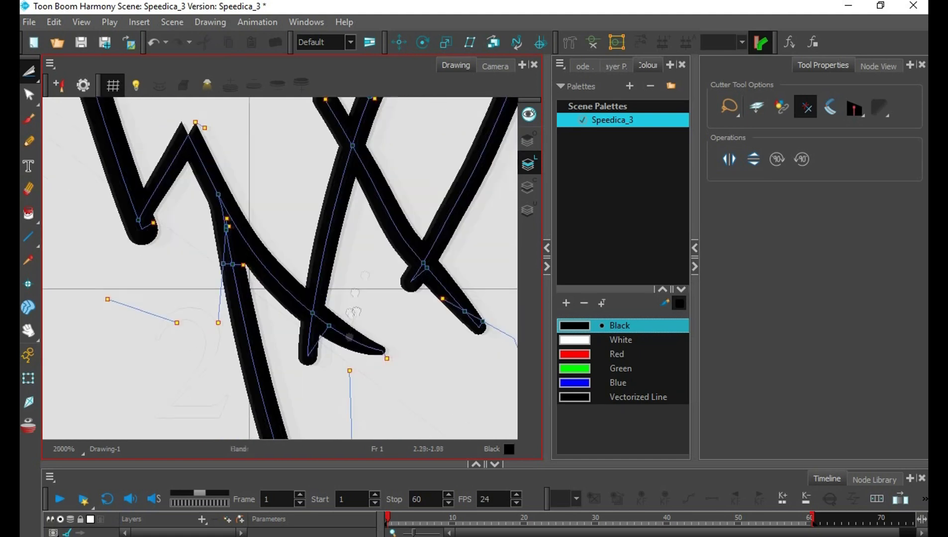
pyautogui.moveTo(413, 179); pyautogui.dragTo(240, 384)
pyautogui.press('k')
pyautogui.press('1')
pyautogui.press('1')
pyautogui.press('1')
pyautogui.press('1')
pyautogui.press('1')
pyautogui.press('1')
pyautogui.press('2')
pyautogui.press('2')
pyautogui.press('2')
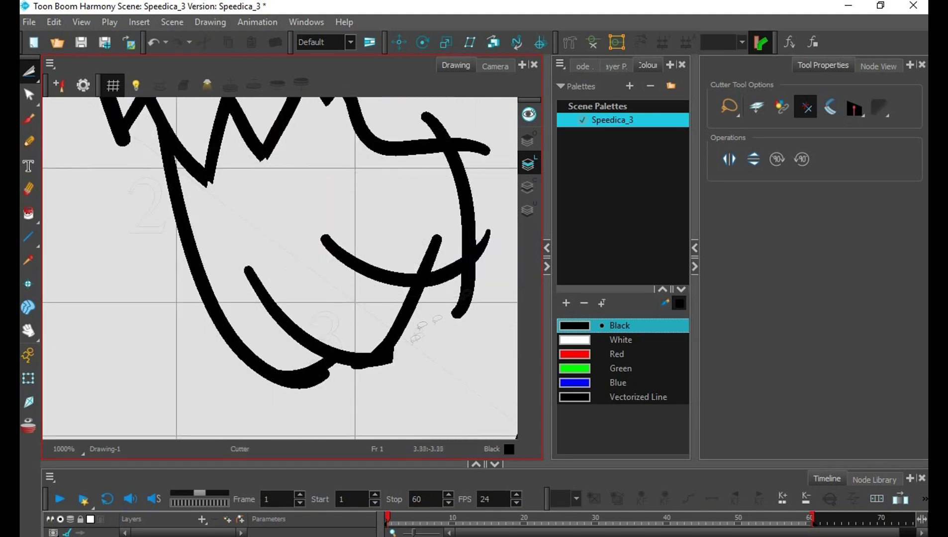
# Trim the tiny line overshoot at the rear peak of the wrist fur with the Cutter
pyautogui.moveTo(348, 139); pyautogui.dragTo(307, 347)
pyautogui.press('2')
pyautogui.press('2')
pyautogui.press('2')
pyautogui.press('k')
pyautogui.moveTo(307, 249)
pyautogui.mouseDown()
pyautogui.moveTo(296, 201)
pyautogui.moveTo(286, 222)
pyautogui.mouseUp()
pyautogui.press('2')
pyautogui.press('2')
pyautogui.press('2')
pyautogui.press('2')
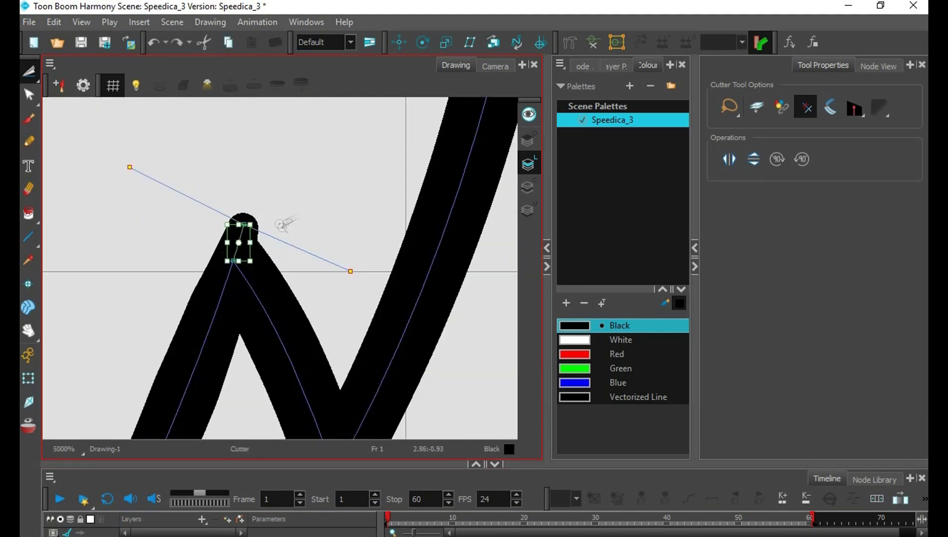
# Trim the overlapping line ends of the fur tuft on the upper back, below the near ear
pyautogui.press('1')
pyautogui.press('1')
pyautogui.press('1')
pyautogui.press('1')
pyautogui.press('1')
pyautogui.press('1')
pyautogui.press('1')
pyautogui.press('1')
pyautogui.press('1')
pyautogui.press('1')
pyautogui.moveTo(413, 346)
pyautogui.mouseDown()
pyautogui.moveTo(430, 256)
pyautogui.moveTo(319, 358)
pyautogui.mouseUp()
pyautogui.press('2')
pyautogui.press('2')
pyautogui.press('2')
pyautogui.press('2')
pyautogui.press('2')
pyautogui.press('2')
pyautogui.moveTo(190, 209); pyautogui.dragTo(174, 263)
pyautogui.moveTo(451, 331); pyautogui.dragTo(415, 252)
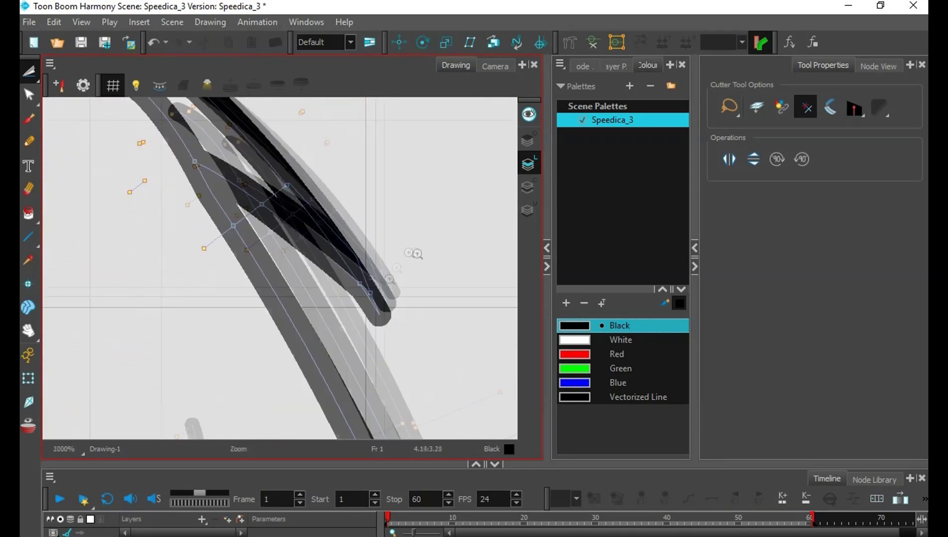
# Extend the tail's inner line up to the tip of its outer line with the Contour Editor
pyautogui.click(29, 94)
pyautogui.hotkey('alt', 'q')
pyautogui.scroll(-3, 381, 229)
pyautogui.click(368, 234)
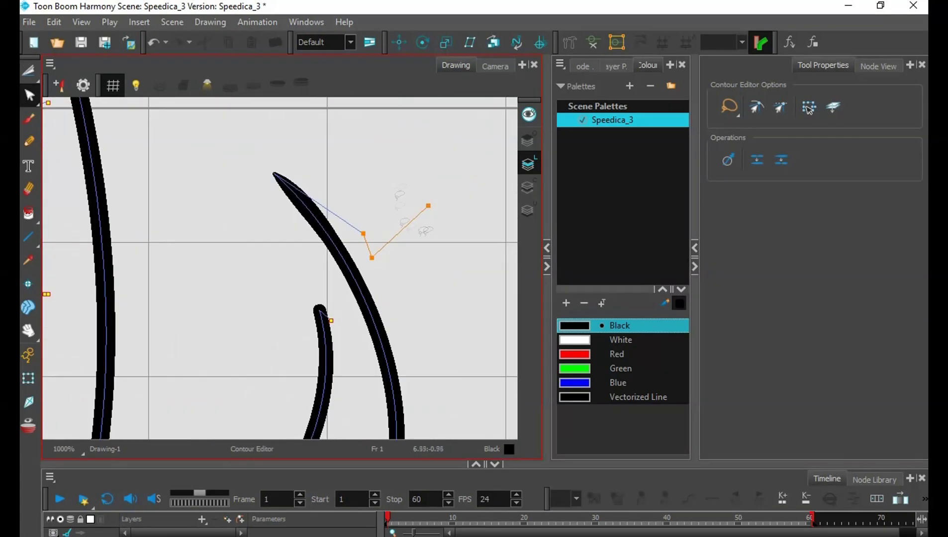
pyautogui.hotkey('alt', 't')
pyautogui.hotkey('alt', 'q')
pyautogui.scroll(1, 338, 302)
pyautogui.click(317, 312)
pyautogui.moveTo(317, 312); pyautogui.dragTo(259, 141)
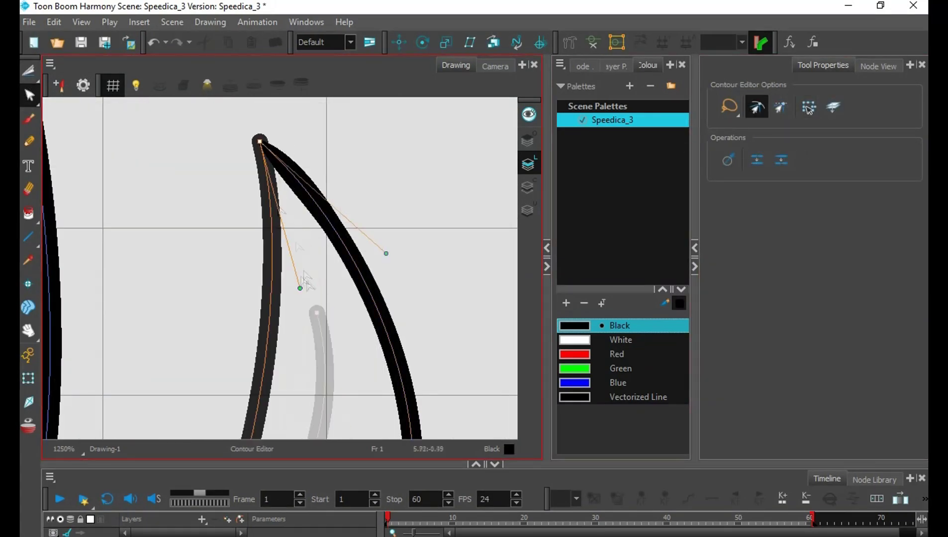
# Rework the line joint at the notch of the tail's lower fur with the Cutter and the Contour Editor
pyautogui.scroll(1, 308, 293)
pyautogui.moveTo(319, 408); pyautogui.dragTo(309, 114)
pyautogui.hotkey('alt', 't')
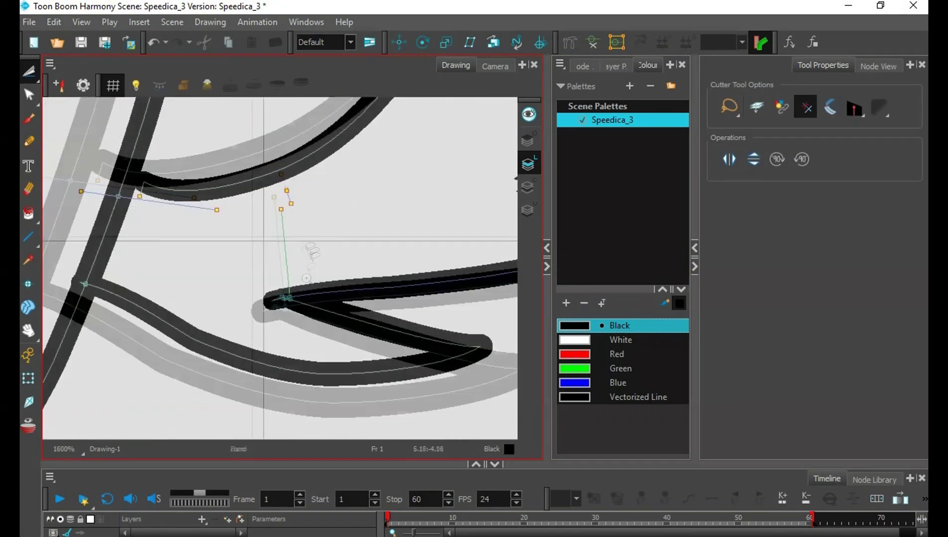
pyautogui.scroll(4, 307, 279)
pyautogui.hotkey('ctrl', 'z')
pyautogui.scroll(-7, 307, 354)
pyautogui.scroll(6, 307, 319)
pyautogui.hotkey('alt', 'q')
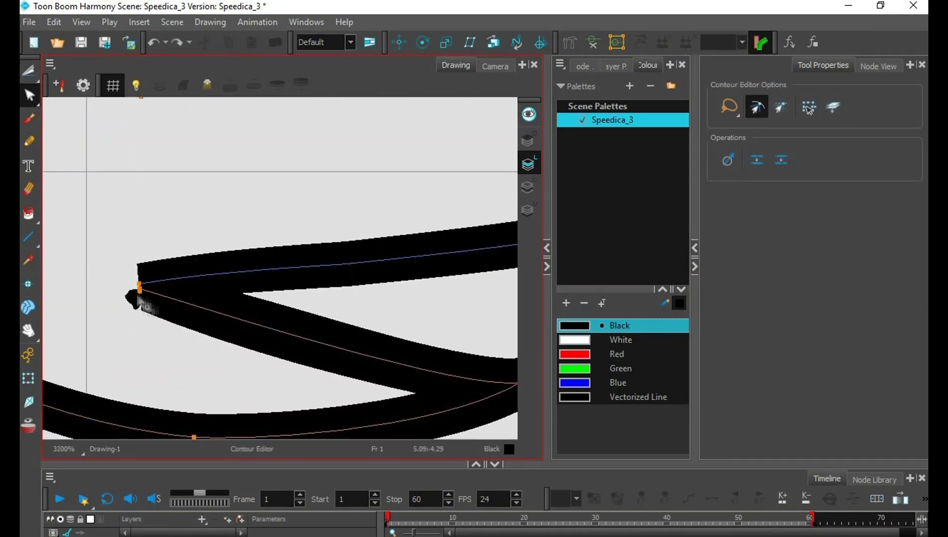
pyautogui.scroll(-3, 485, 324)
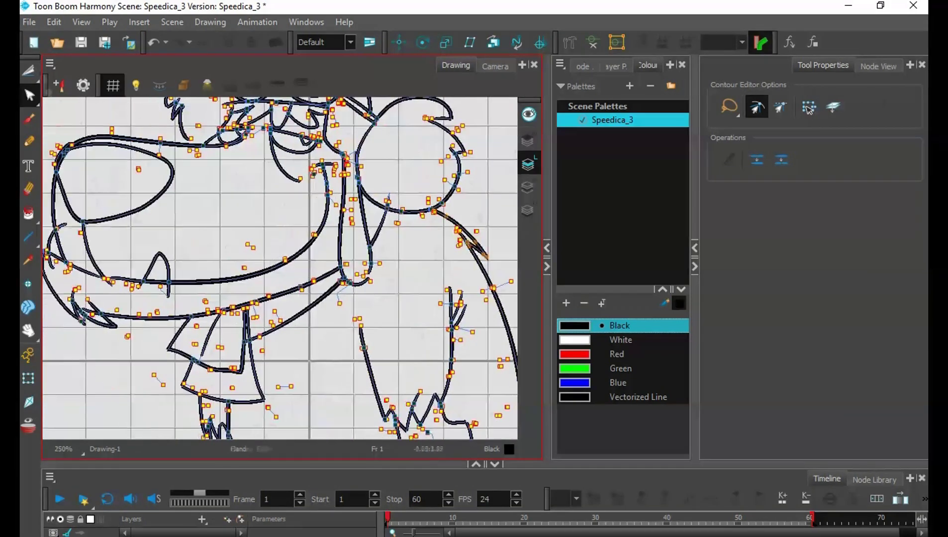
# Trim the overshooting end of the muzzle line where it crosses the mouth line beside the tooth
pyautogui.hotkey('alt', 't')
pyautogui.scroll(4, 276, 301)
pyautogui.scroll(-2, 243, 282)
pyautogui.scroll(3, 404, 366)
pyautogui.moveTo(299, 281)
pyautogui.mouseDown()
pyautogui.moveTo(271, 319)
pyautogui.moveTo(241, 324)
pyautogui.mouseUp()
pyautogui.hotkey('alt', 'q')
pyautogui.scroll(3, 282, 278)
pyautogui.hotkey('alt', 's')
pyautogui.click(222, 304)
pyautogui.hotkey('alt', 't')
pyautogui.scroll(-5, 286, 199)
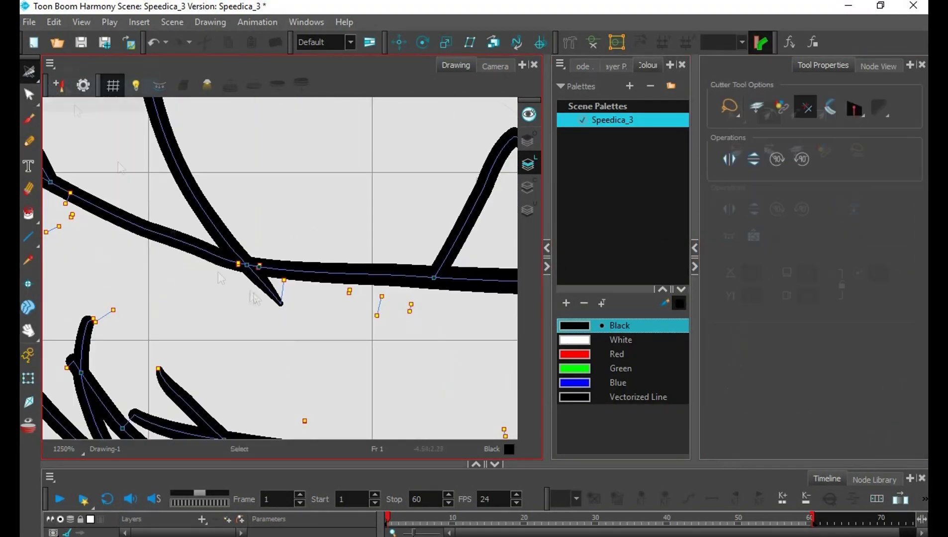
# Trim the overlapping line ends of the jagged fur along the belly's lower edge with the Cutter
pyautogui.scroll(3, 209, 315)
pyautogui.scroll(-3, 211, 259)
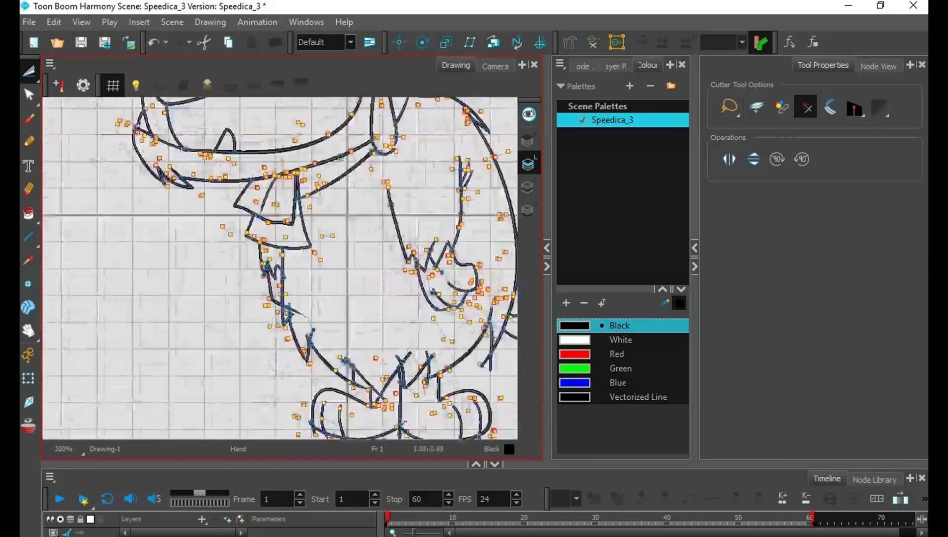
pyautogui.moveTo(309, 361); pyautogui.dragTo(294, 313)
pyautogui.moveTo(249, 279); pyautogui.dragTo(307, 278)
pyautogui.moveTo(284, 264); pyautogui.dragTo(299, 246)
pyautogui.moveTo(348, 199); pyautogui.dragTo(320, 295)
pyautogui.moveTo(378, 284); pyautogui.dragTo(399, 304)
pyautogui.moveTo(426, 202); pyautogui.dragTo(393, 194)
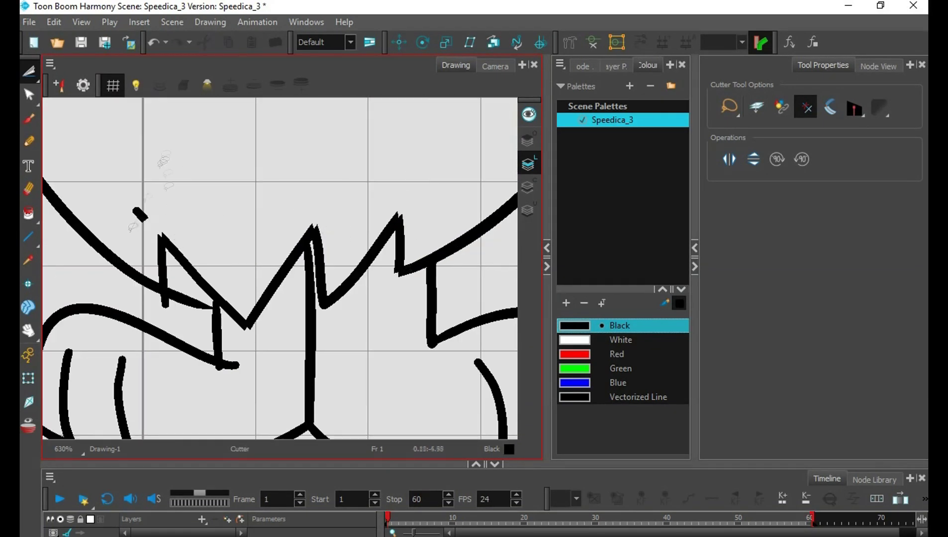
# Trim the stray line ends where the belly fur meets the legs and on the feet's toe lines
pyautogui.moveTo(133, 227); pyautogui.dragTo(149, 208)
pyautogui.moveTo(164, 311); pyautogui.dragTo(197, 297)
pyautogui.moveTo(188, 378); pyautogui.dragTo(266, 266)
pyautogui.moveTo(448, 324); pyautogui.dragTo(252, 320)
pyautogui.moveTo(404, 364); pyautogui.dragTo(374, 362)
pyautogui.scroll(3, 404, 348)
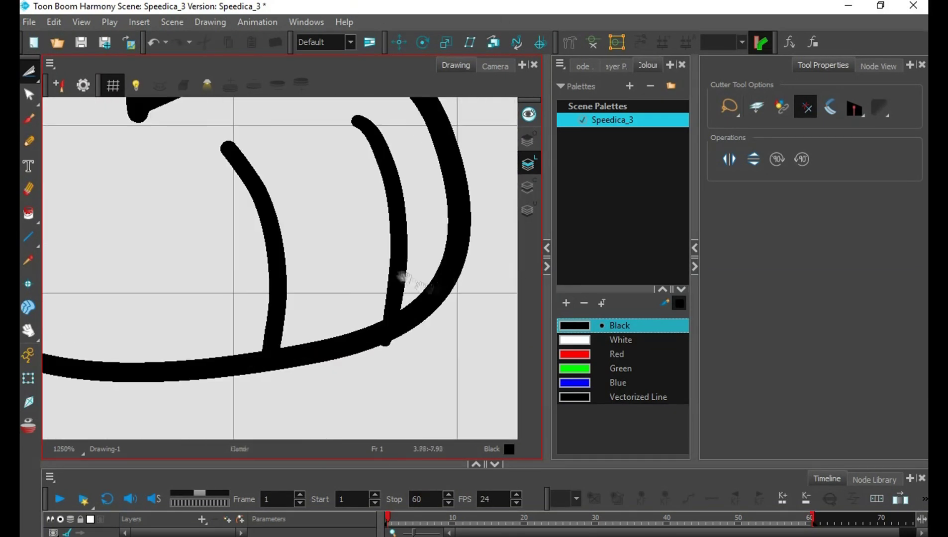
pyautogui.scroll(-4, 402, 278)
pyautogui.moveTo(423, 149); pyautogui.dragTo(432, 279)
# Examine the line joints at the far ear's fur tips up close with the Contour Editor
pyautogui.scroll(-1, 432, 280)
pyautogui.moveTo(319, 165)
pyautogui.mouseDown()
pyautogui.moveTo(366, 291)
pyautogui.moveTo(442, 222)
pyautogui.mouseUp()
pyautogui.scroll(4, 238, 142)
pyautogui.scroll(-6, 339, 276)
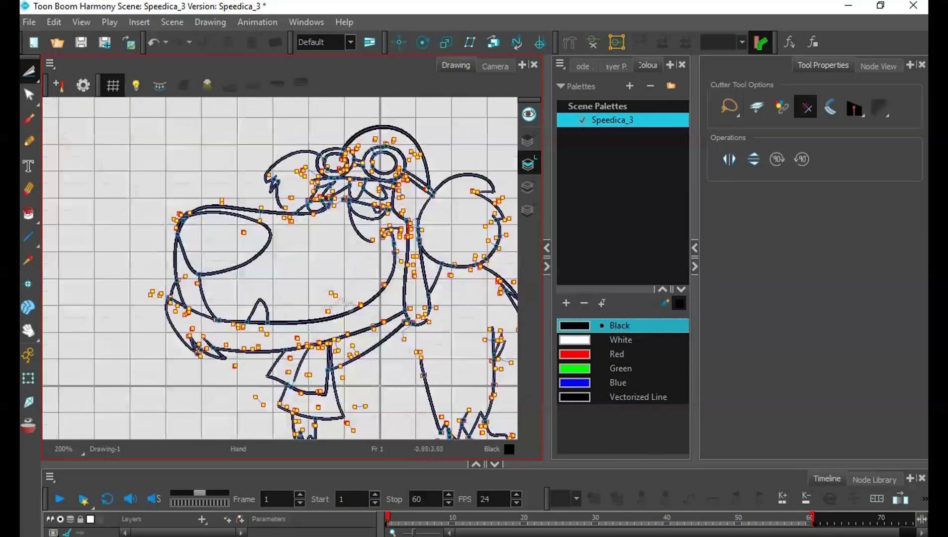
pyautogui.scroll(6, 277, 192)
pyautogui.hotkey('alt', 'q')
pyautogui.click(198, 343)
pyautogui.scroll(5, 196, 343)
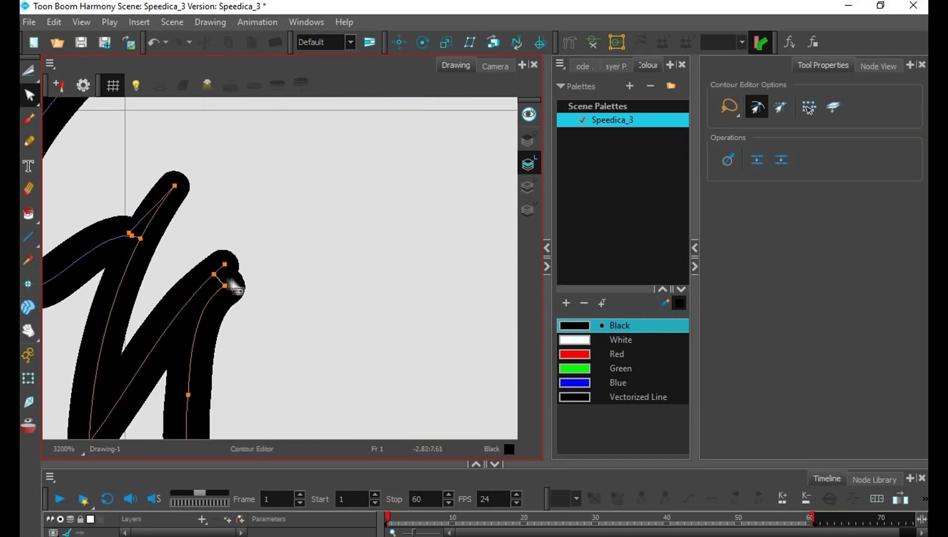
# Close the gap in the far goggle lens's inner ring by moving its end point with the Contour Editor
pyautogui.scroll(-2, 270, 244)
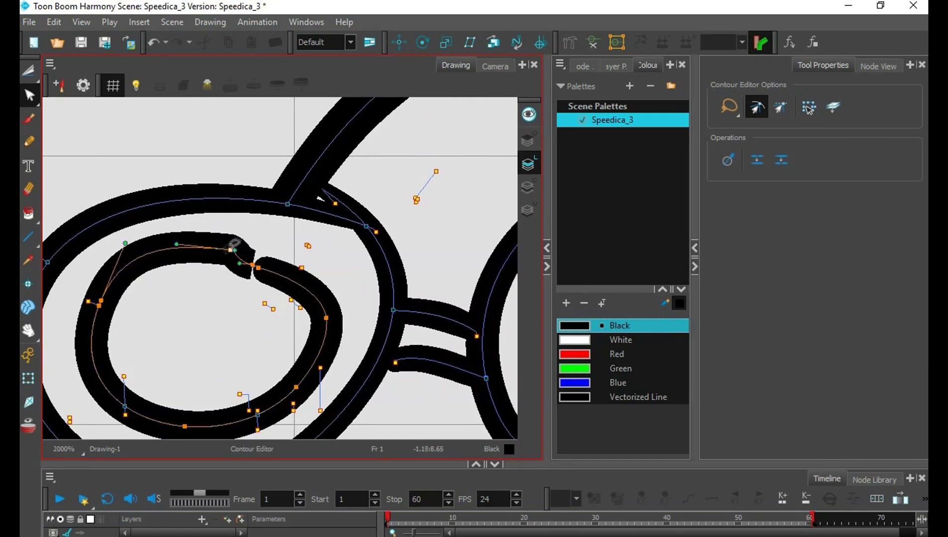
pyautogui.scroll(2, 306, 265)
pyautogui.moveTo(231, 270); pyautogui.dragTo(267, 282)
pyautogui.hotkey('alt', 's')
pyautogui.hotkey('alt', 'q')
pyautogui.scroll(-2, 326, 270)
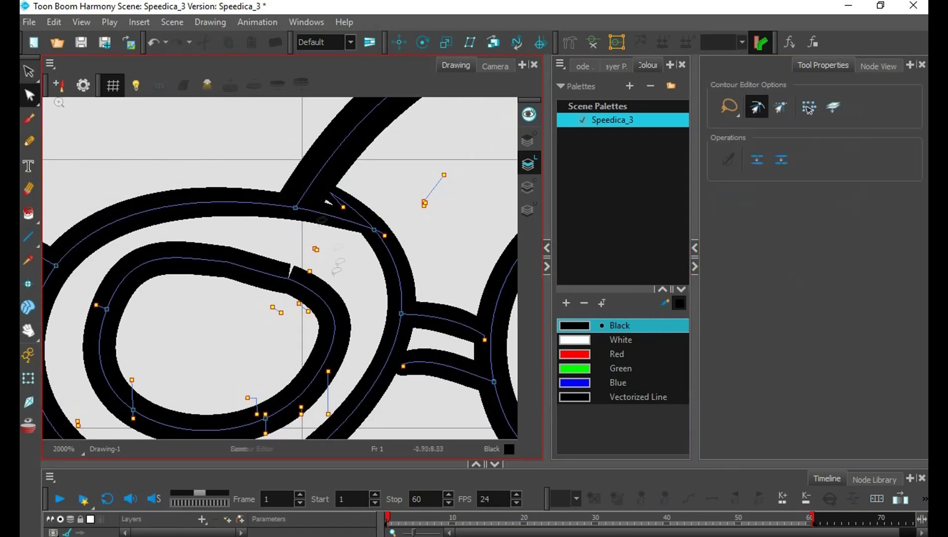
pyautogui.scroll(2, 334, 277)
pyautogui.click(262, 280)
# Move the joint point on the far goggle's outer ring back along the ring to smooth the corner
pyautogui.scroll(-3, 297, 307)
pyautogui.scroll(4, 179, 271)
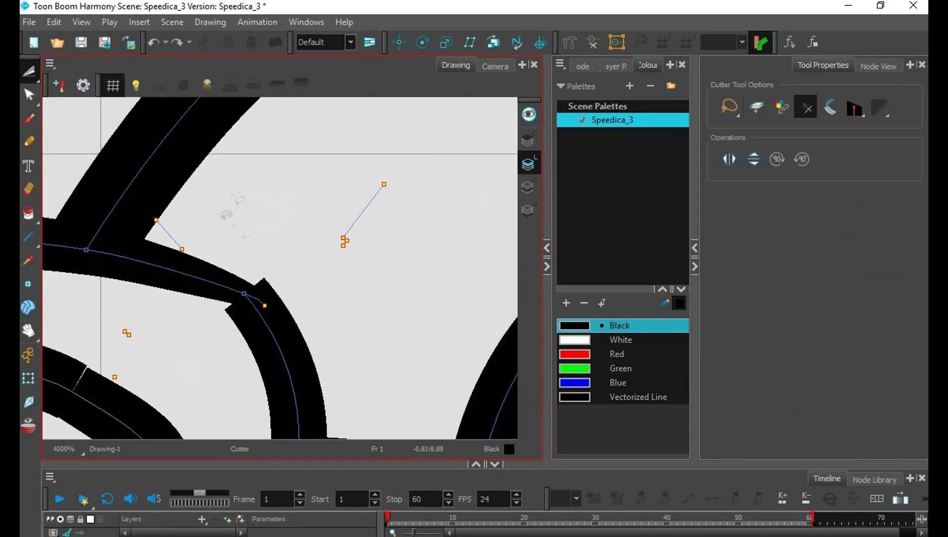
pyautogui.moveTo(244, 293); pyautogui.dragTo(178, 273)
pyautogui.scroll(-6, 368, 280)
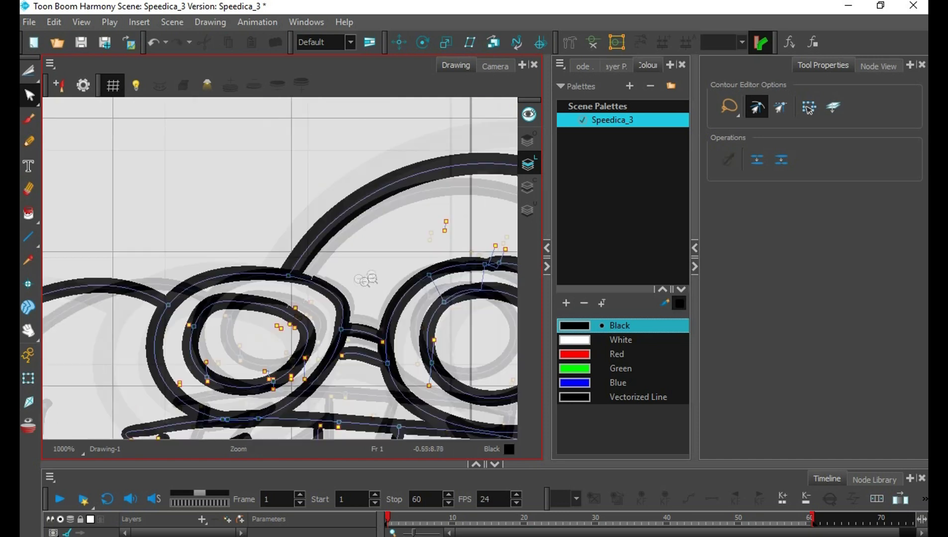
# Undo the last two edits and close the gaps in the near goggle's inner and outer rings with the Contour Editor
pyautogui.scroll(5, 423, 261)
pyautogui.hotkey('ctrl', 'z')
pyautogui.hotkey('ctrl', 'z')
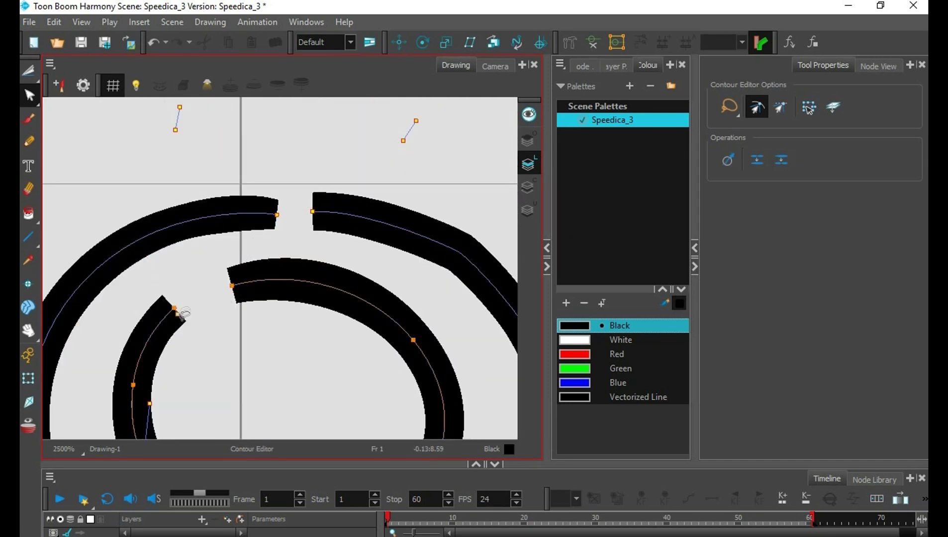
pyautogui.moveTo(176, 310); pyautogui.dragTo(231, 285)
pyautogui.moveTo(277, 215); pyautogui.dragTo(312, 211)
pyautogui.hotkey('alt', 's')
pyautogui.scroll(-10, 457, 254)
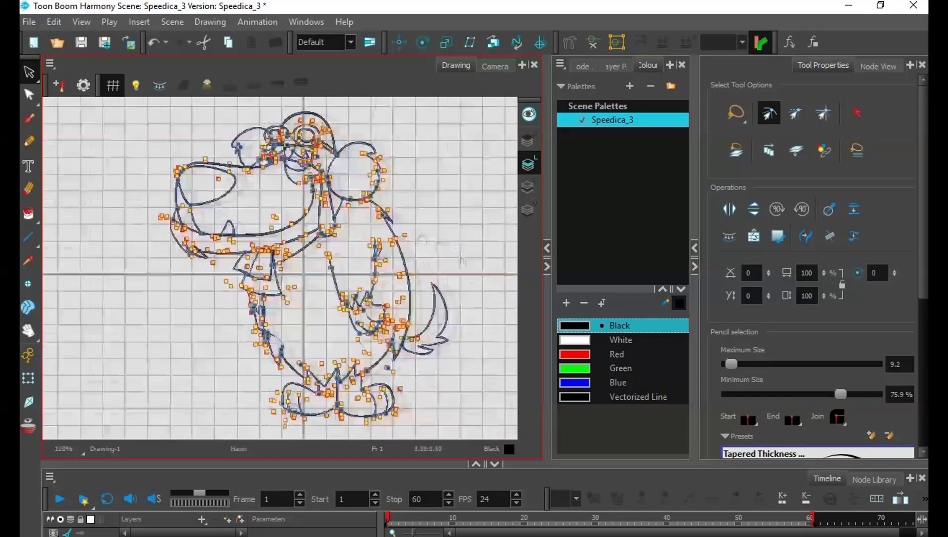
pyautogui.click(423, 240)
pyautogui.scroll(7, 342, 215)
pyautogui.hotkey('alt', 'q')
pyautogui.moveTo(279, 349); pyautogui.dragTo(290, 302)
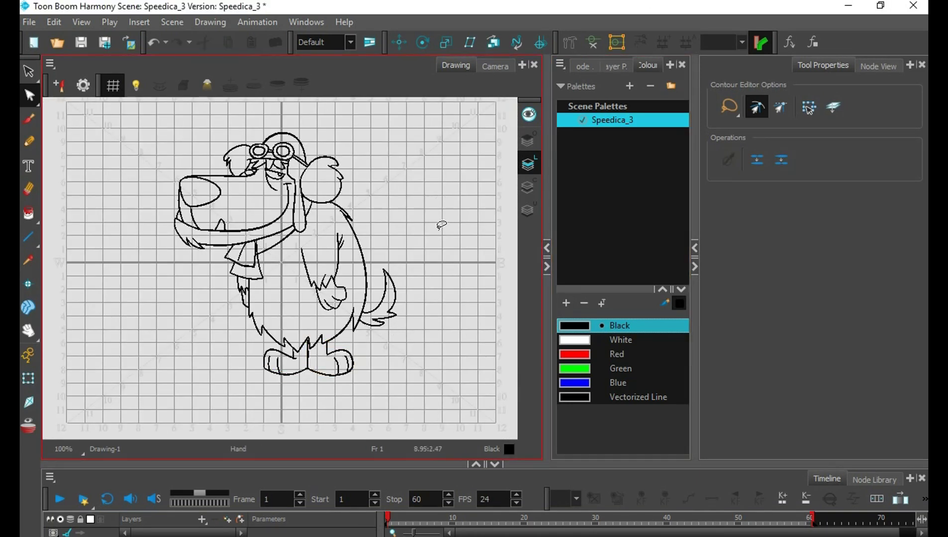
# Display the drawing's vector strokes and run Remove Dirt on this drawing only
pyautogui.moveTo(441, 225); pyautogui.dragTo(425, 235)
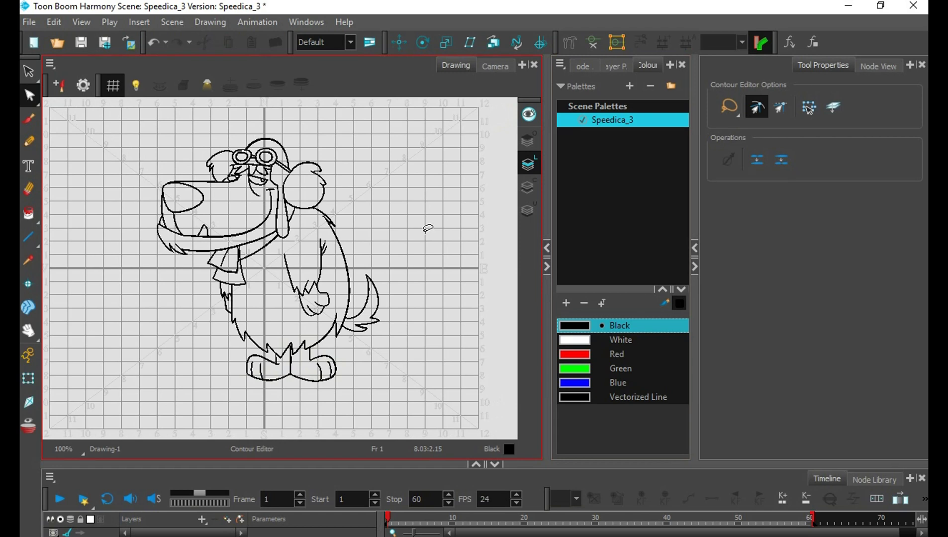
pyautogui.press('space')
pyautogui.scroll(1, 400, 258)
pyautogui.moveTo(400, 258); pyautogui.dragTo(425, 271)
pyautogui.hotkey('ctrl', 'a')
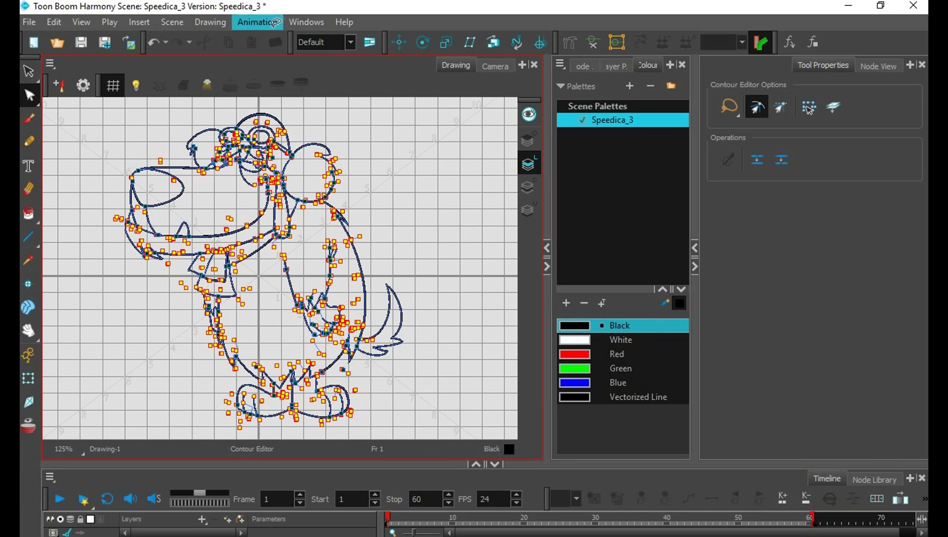
pyautogui.click(213, 22)
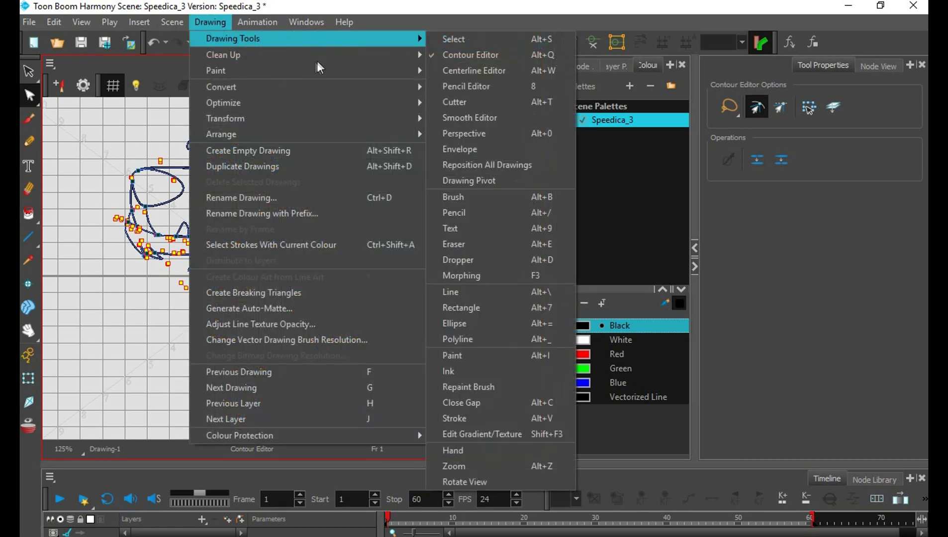
pyautogui.moveTo(250, 21)
pyautogui.moveTo(210, 22)
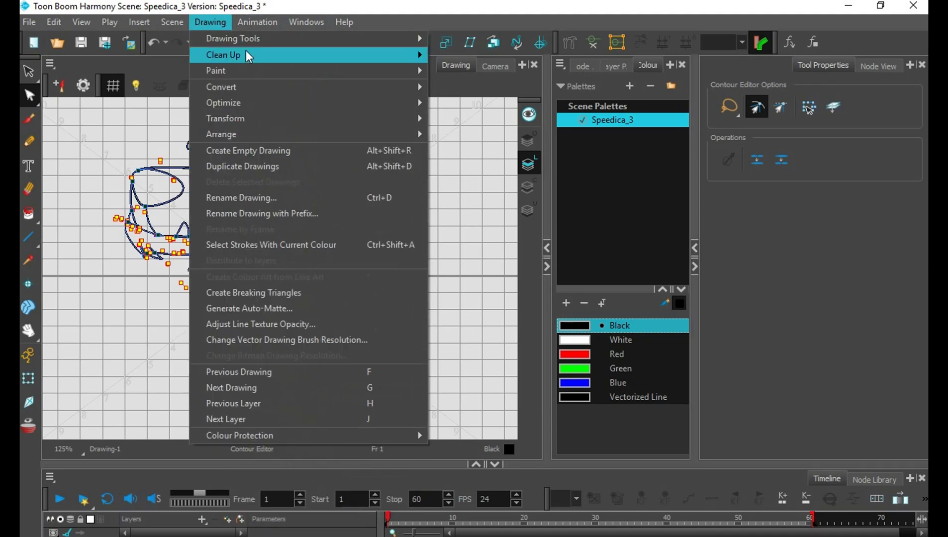
pyautogui.moveTo(281, 50)
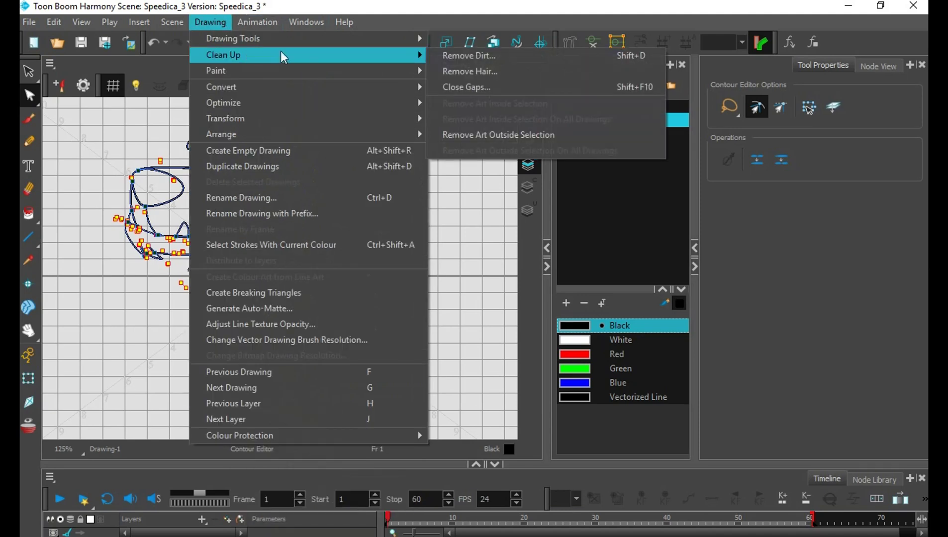
pyautogui.click(511, 59)
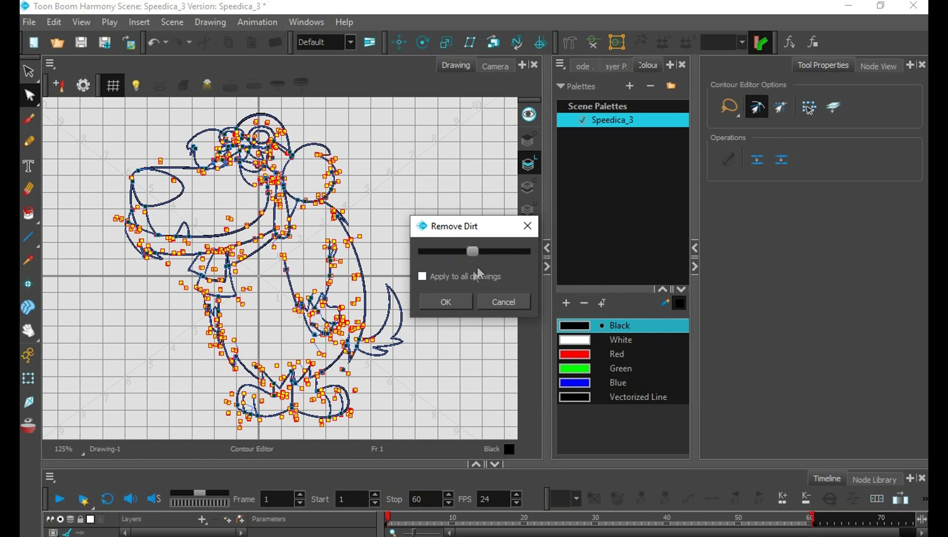
pyautogui.click(455, 301)
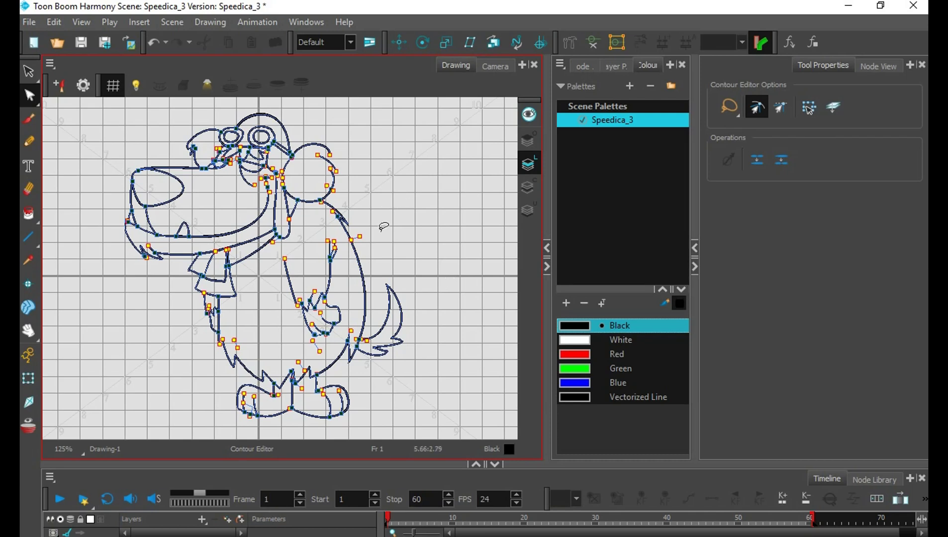
# Delete the extra point at the bottom of the cap's ear strap with the Contour Editor
pyautogui.scroll(4, 383, 227)
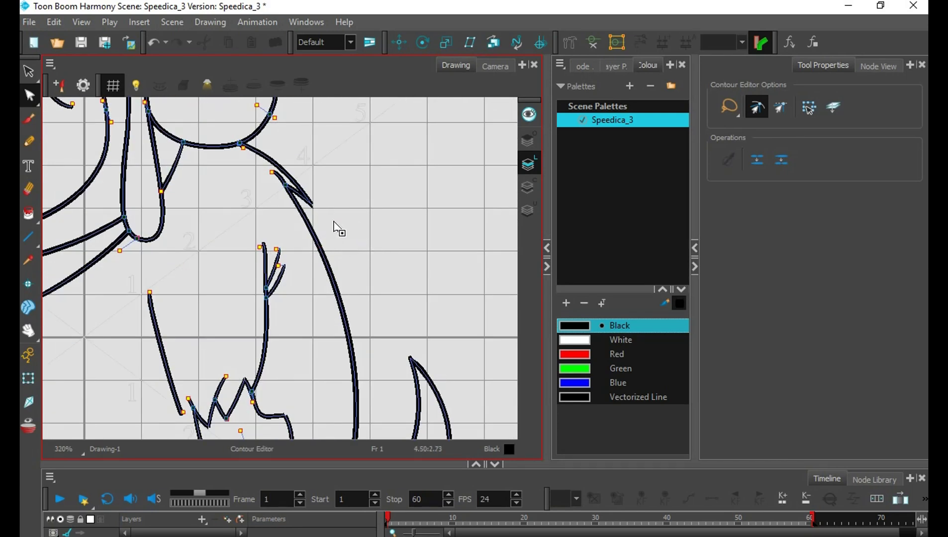
pyautogui.click(137, 239)
pyautogui.press('Delete')
pyautogui.moveTo(351, 208); pyautogui.dragTo(429, 367)
pyautogui.click(348, 274)
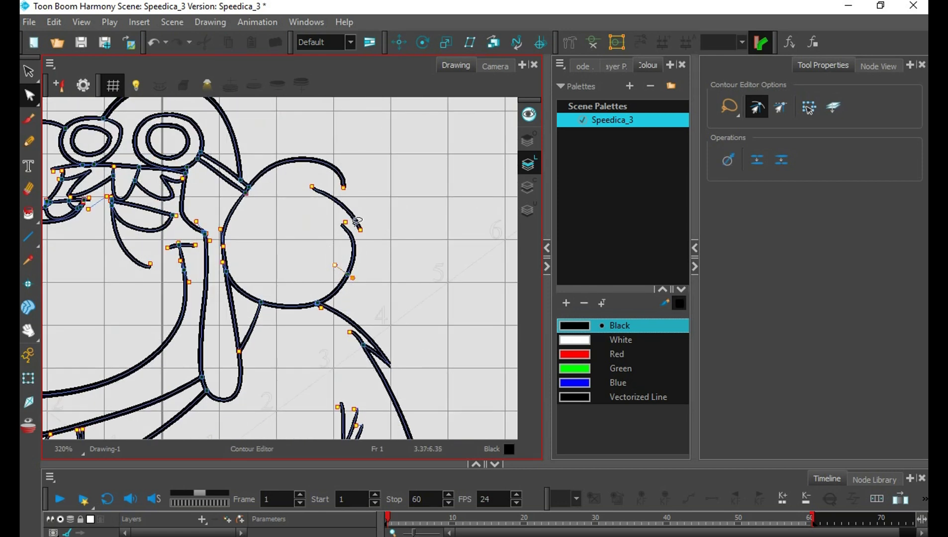
# Delete the leftover invisible stroke inside the body beside the chest fur
pyautogui.moveTo(219, 241); pyautogui.dragTo(340, 196)
pyautogui.moveTo(256, 398); pyautogui.dragTo(413, 284)
pyautogui.moveTo(498, 410); pyautogui.dragTo(417, 277)
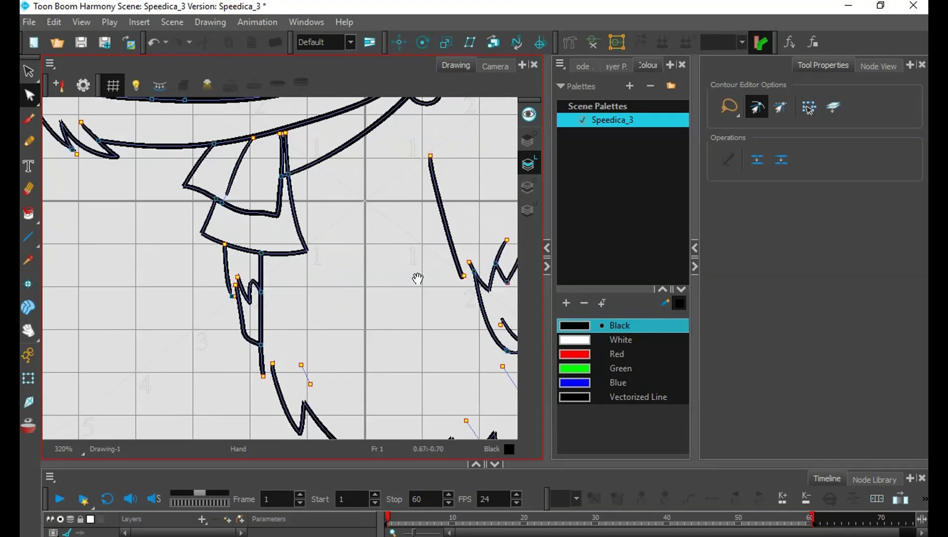
pyautogui.moveTo(404, 371); pyautogui.dragTo(306, 237)
pyautogui.scroll(2, 246, 232)
pyautogui.moveTo(201, 226)
pyautogui.mouseDown()
pyautogui.moveTo(219, 257)
pyautogui.moveTo(211, 230)
pyautogui.mouseUp()
pyautogui.press('Delete')
# Delete the three leftover invisible strokes around the lower belly, below the hand and above the feet
pyautogui.moveTo(447, 279); pyautogui.dragTo(331, 218)
pyautogui.moveTo(374, 180); pyautogui.dragTo(417, 214)
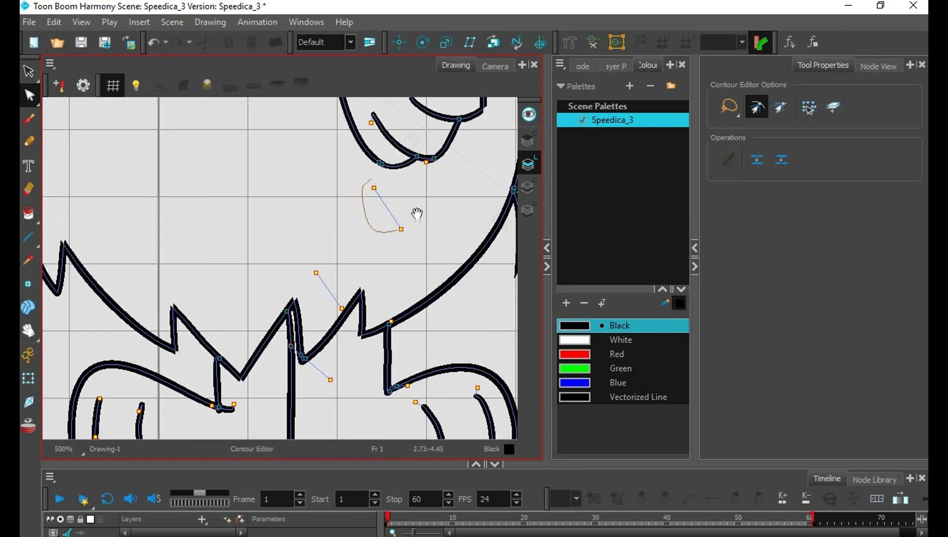
pyautogui.press('Delete')
pyautogui.moveTo(342, 258); pyautogui.dragTo(351, 313)
pyautogui.press('Delete')
pyautogui.moveTo(345, 368); pyautogui.dragTo(355, 381)
pyautogui.press('Delete')
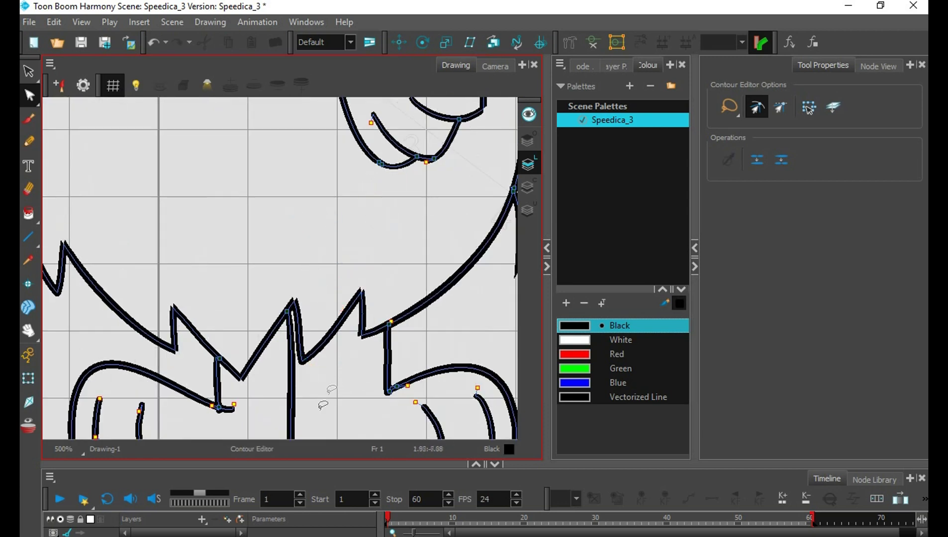
pyautogui.moveTo(447, 406); pyautogui.dragTo(364, 360)
pyautogui.moveTo(467, 149); pyautogui.dragTo(347, 396)
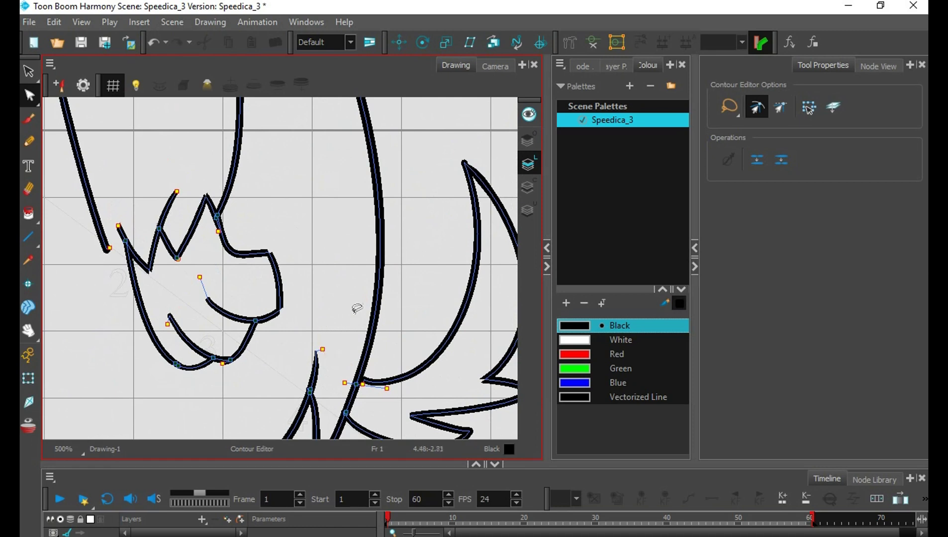
# Delete the leftover invisible stroke inside the hand above the thumb curve and check the line ends around the wrist fur
pyautogui.click(317, 349)
pyautogui.moveTo(202, 266)
pyautogui.mouseDown()
pyautogui.moveTo(195, 277)
pyautogui.moveTo(204, 273)
pyautogui.mouseUp()
pyautogui.press('Delete')
pyautogui.click(171, 319)
pyautogui.click(200, 283)
pyautogui.moveTo(290, 220); pyautogui.dragTo(331, 296)
pyautogui.scroll(3, 246, 291)
pyautogui.moveTo(244, 292); pyautogui.dragTo(301, 261)
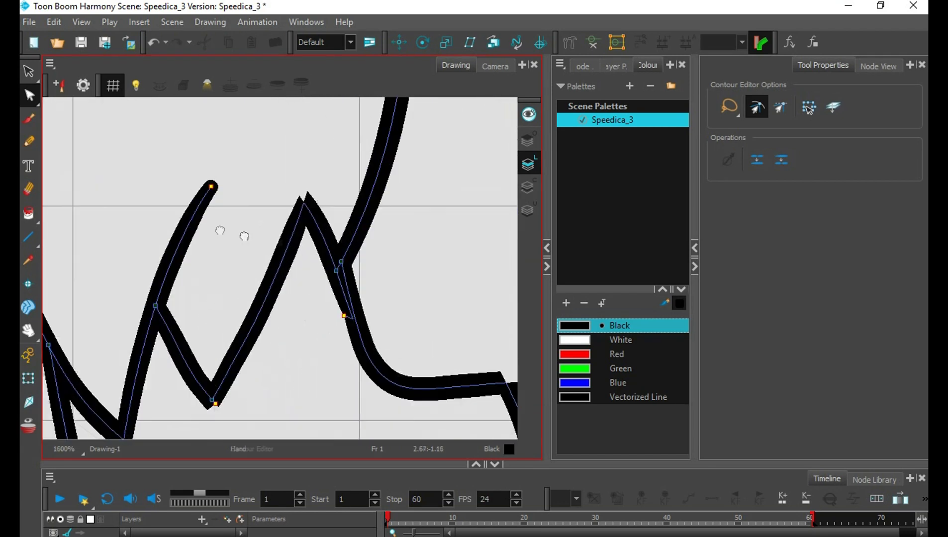
pyautogui.moveTo(30, 71); pyautogui.dragTo(57, 85)
pyautogui.moveTo(154, 229)
pyautogui.mouseDown()
pyautogui.moveTo(211, 299)
pyautogui.moveTo(402, 231)
pyautogui.moveTo(441, 251)
pyautogui.mouseUp()
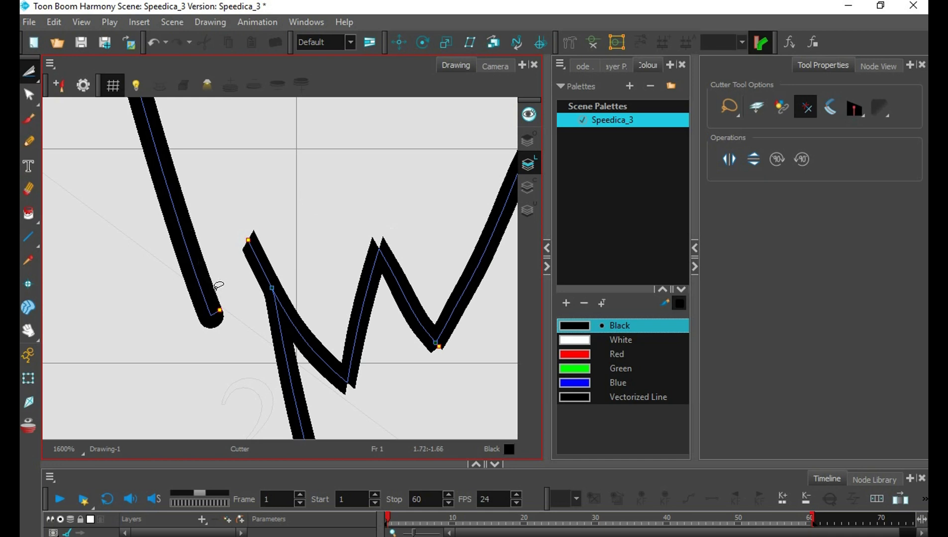
pyautogui.click(30, 94)
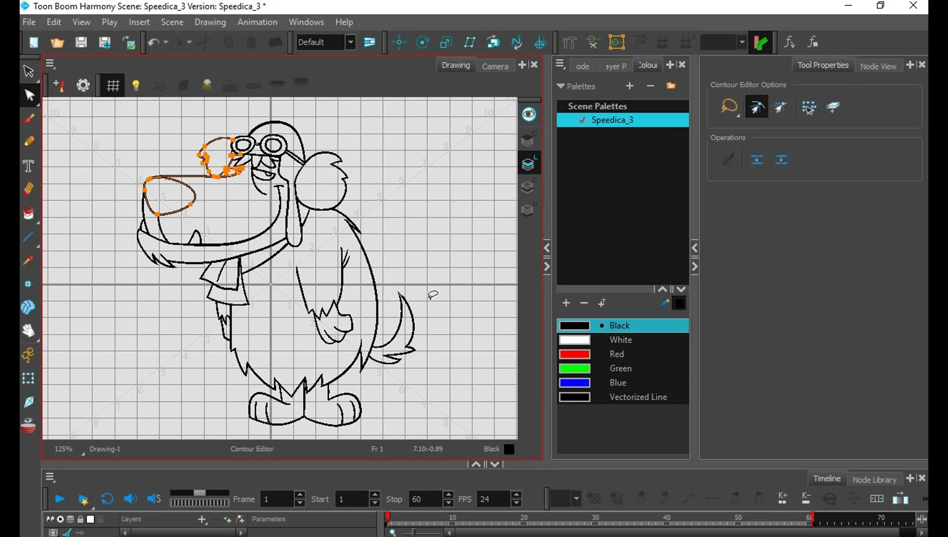
# Examine the contour points along the outline of the large furry ear beside the cap's strap
pyautogui.hotkey('alt', 's')
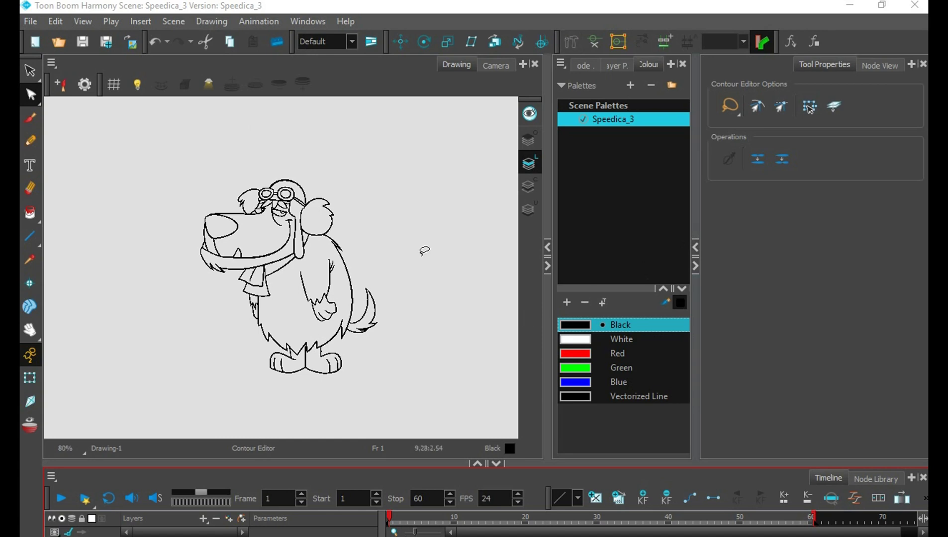
pyautogui.scroll(4, 404, 262)
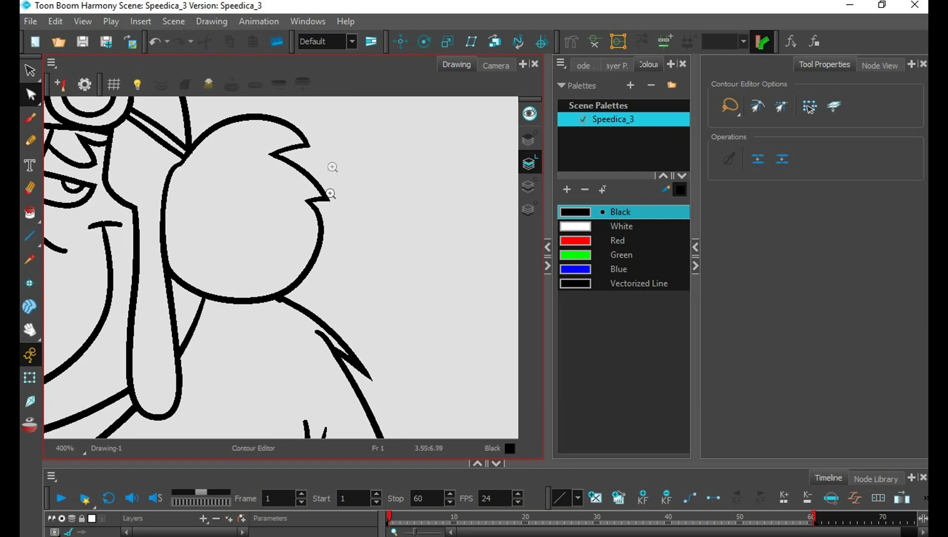
pyautogui.click(316, 180)
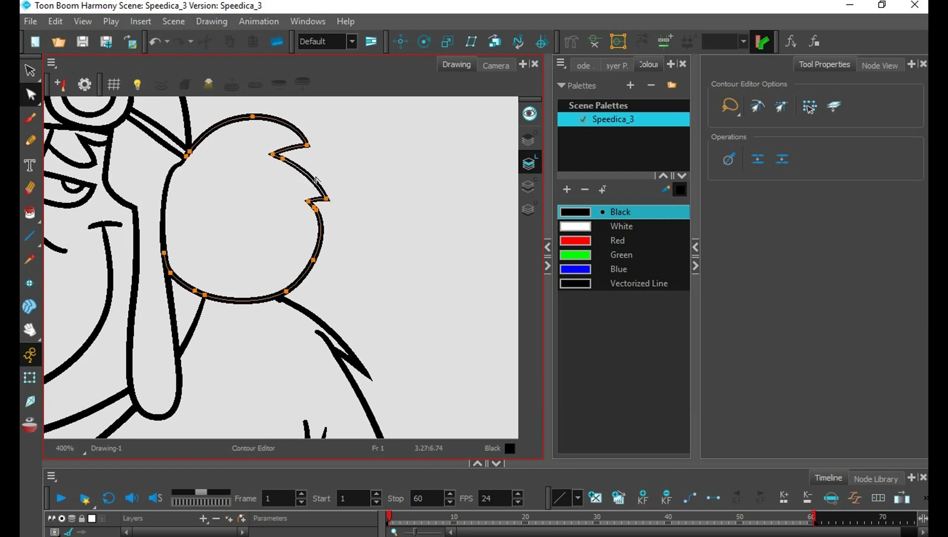
pyautogui.click(367, 173)
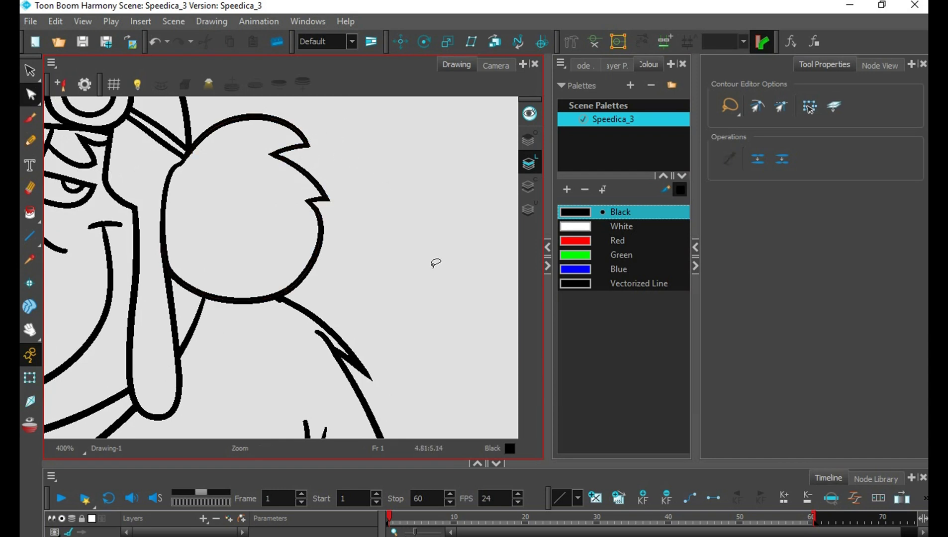
# Create a new palette of type Colour named Mutley
pyautogui.scroll(-2, 434, 262)
pyautogui.click(631, 87)
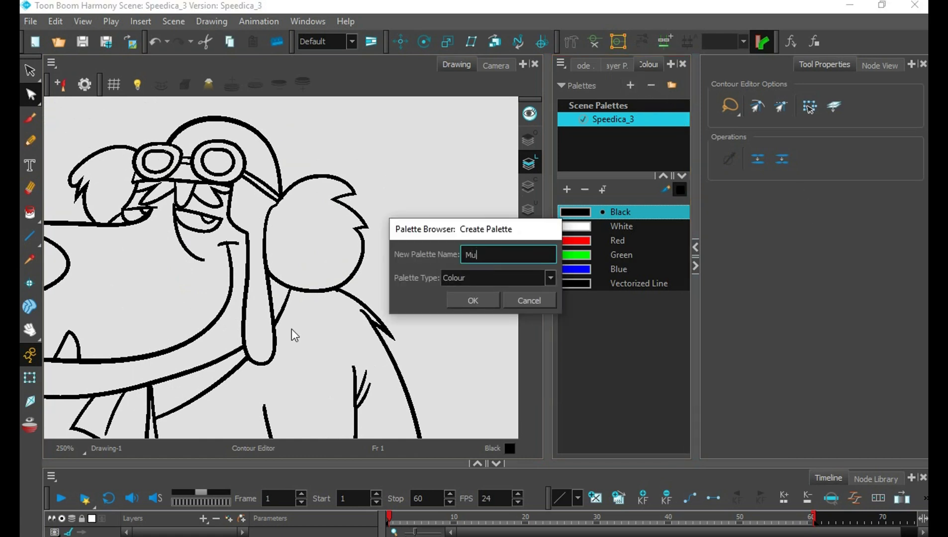
pyautogui.write('Mutley')
pyautogui.click(488, 299)
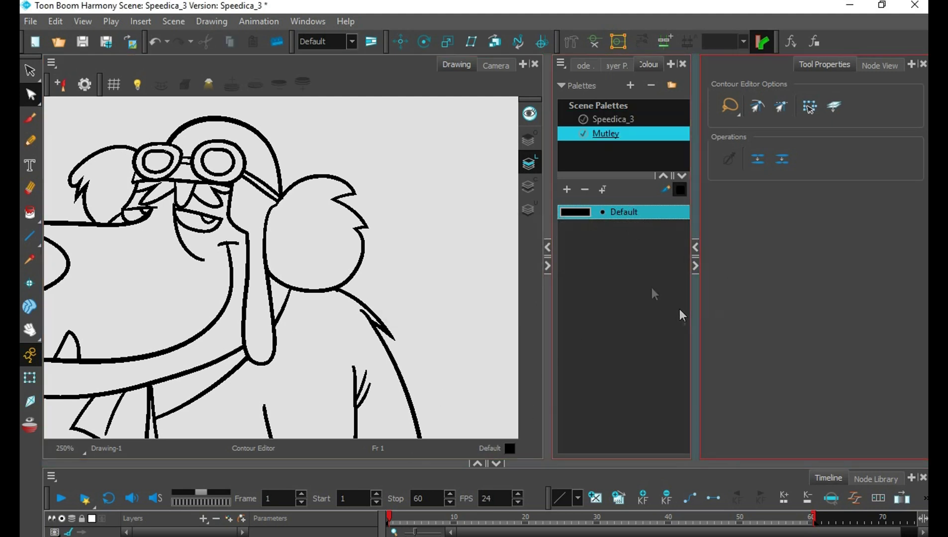
# Select the character's line art with the Select tool, ready for recolouring from the Mutley palette
pyautogui.scroll(-4, 434, 306)
pyautogui.moveTo(497, 313); pyautogui.dragTo(417, 242)
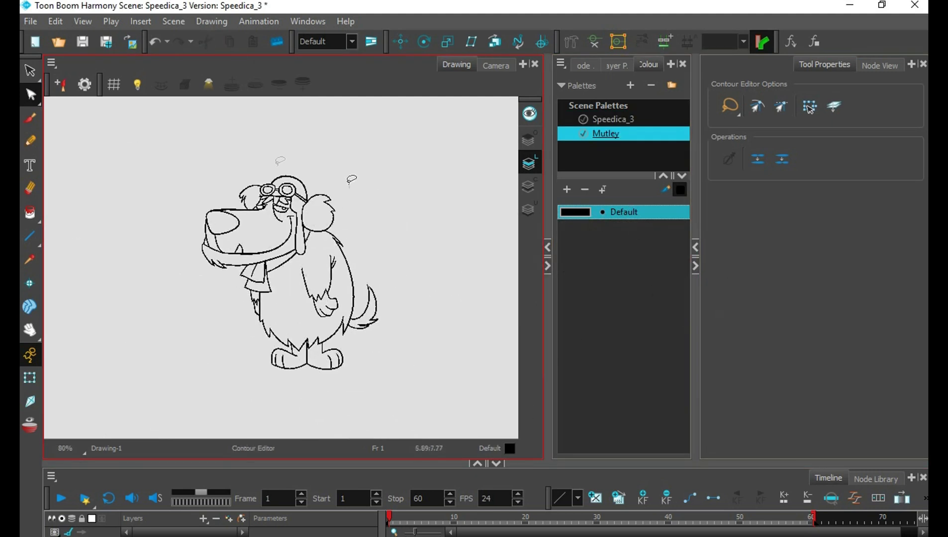
pyautogui.click(30, 70)
pyautogui.moveTo(351, 142)
pyautogui.mouseDown()
pyautogui.moveTo(168, 237)
pyautogui.moveTo(372, 108)
pyautogui.mouseUp()
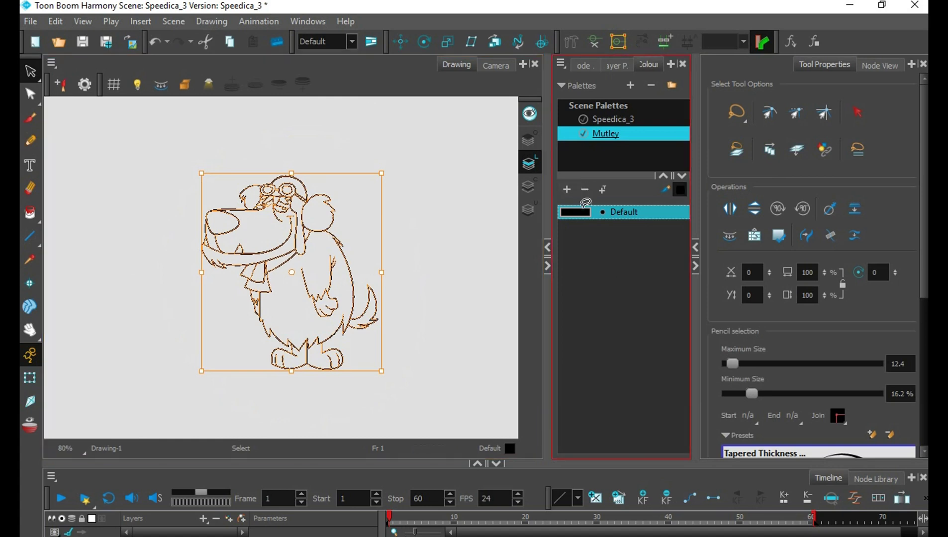
pyautogui.click(38, 79)
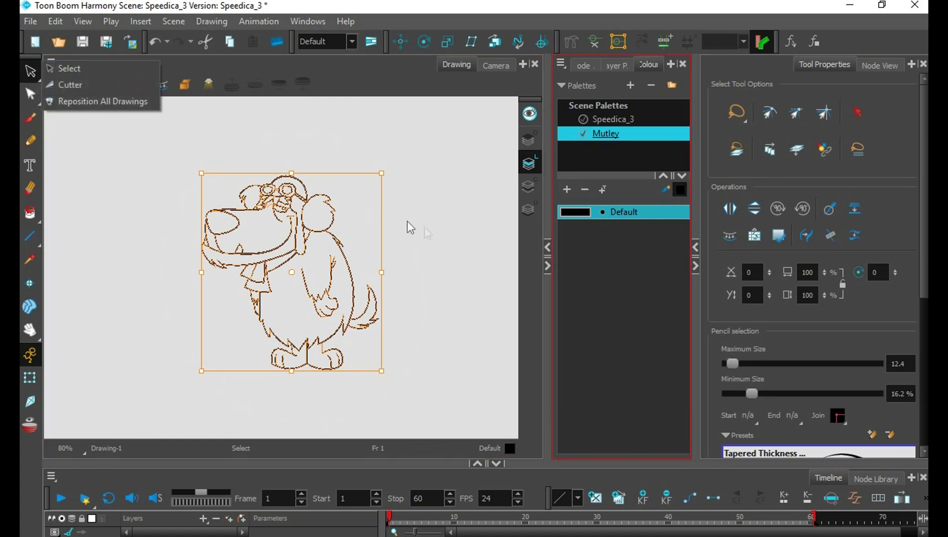
pyautogui.click(406, 223)
pyautogui.hotkey('ctrl', 'a')
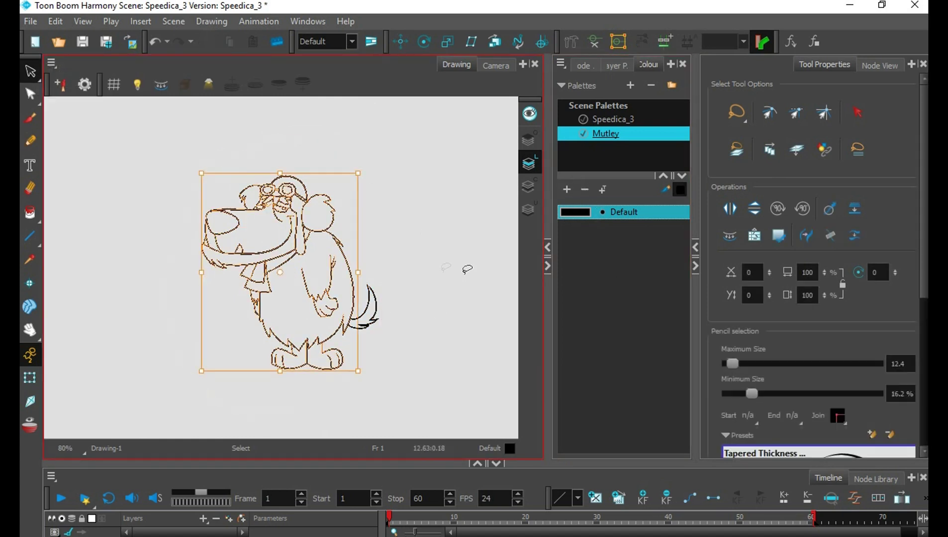
pyautogui.scroll(2, 465, 269)
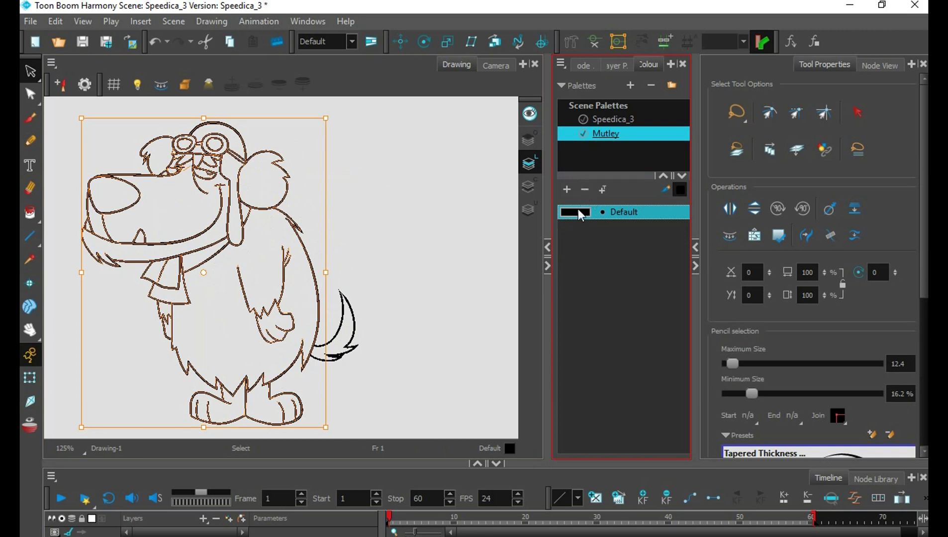
# Apply the Mutley palette's Default swatch to the selected lines, try other colours in the Colour Picker, return it to black and deselect
pyautogui.doubleClick(580, 214)
pyautogui.click(477, 224)
pyautogui.moveTo(477, 223); pyautogui.dragTo(323, 360)
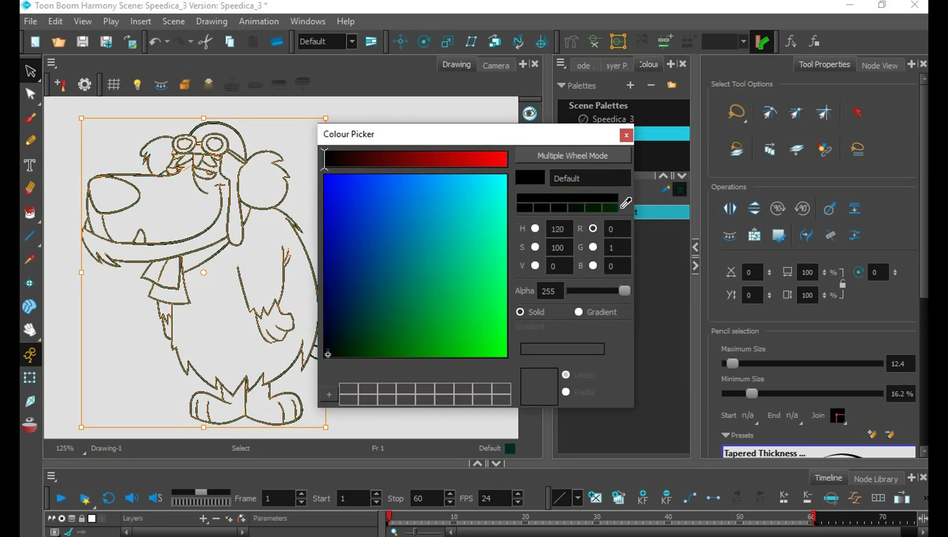
pyautogui.click(628, 135)
pyautogui.click(468, 313)
pyautogui.press('space')
pyautogui.moveTo(451, 345)
pyautogui.mouseDown()
pyautogui.moveTo(455, 317)
pyautogui.moveTo(459, 330)
pyautogui.moveTo(477, 312)
pyautogui.mouseUp()
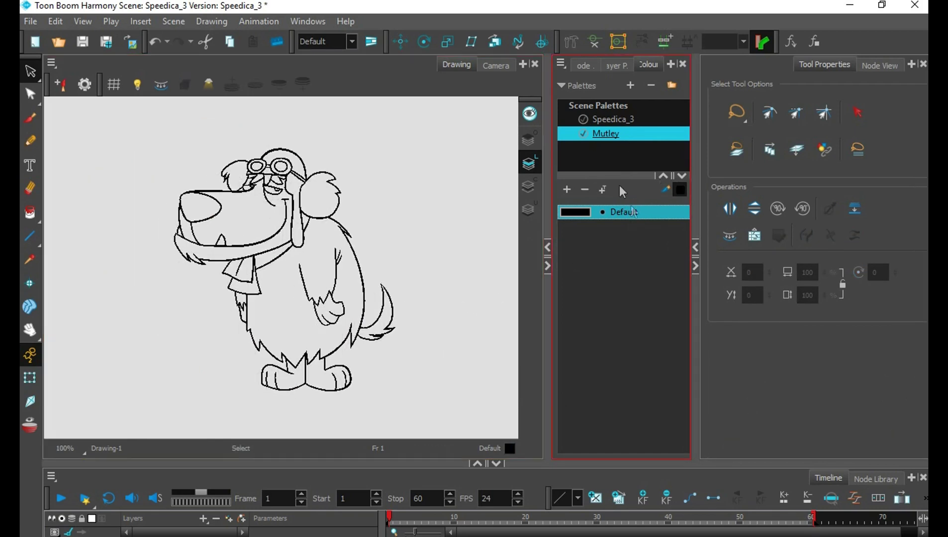
# Rename the Mutley palette's Default colour as Contornos
pyautogui.doubleClick(632, 215)
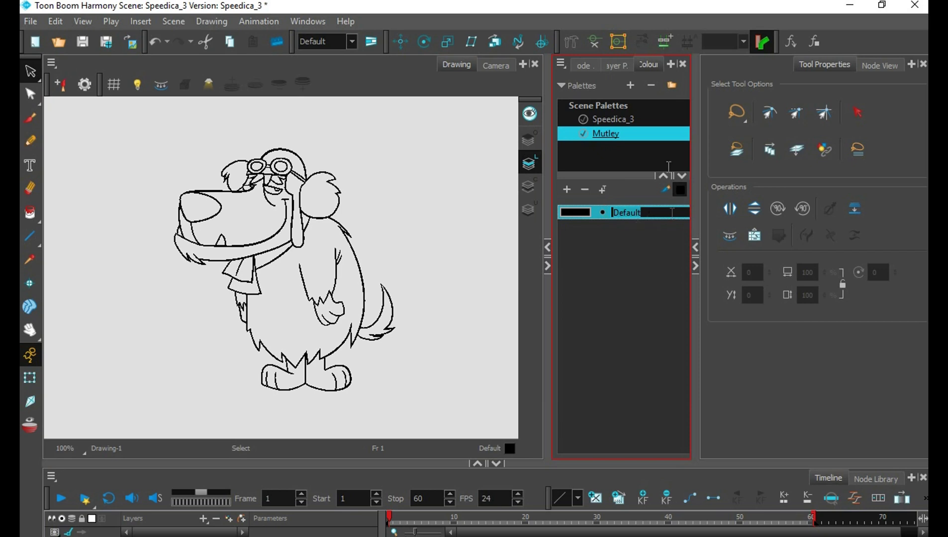
pyautogui.write('Cont')
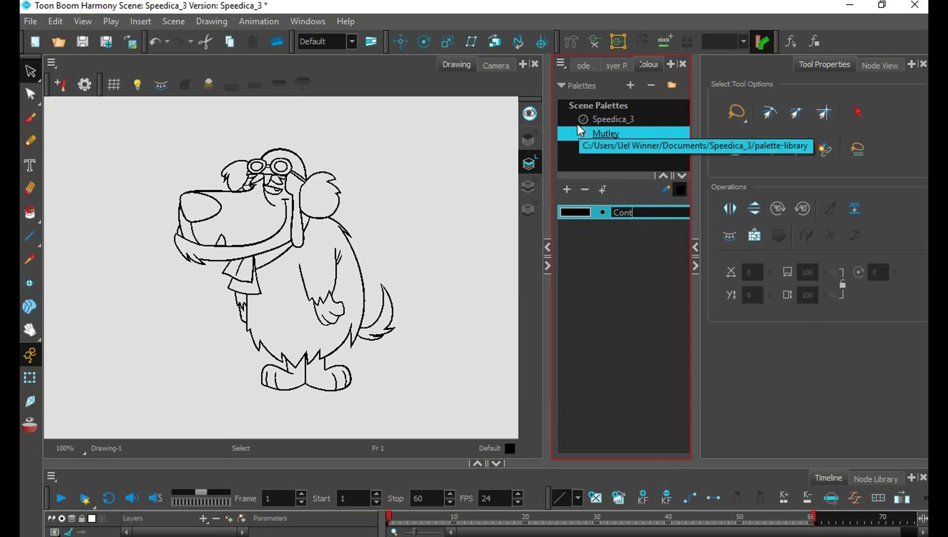
pyautogui.write('ornos')
pyautogui.press('Return')
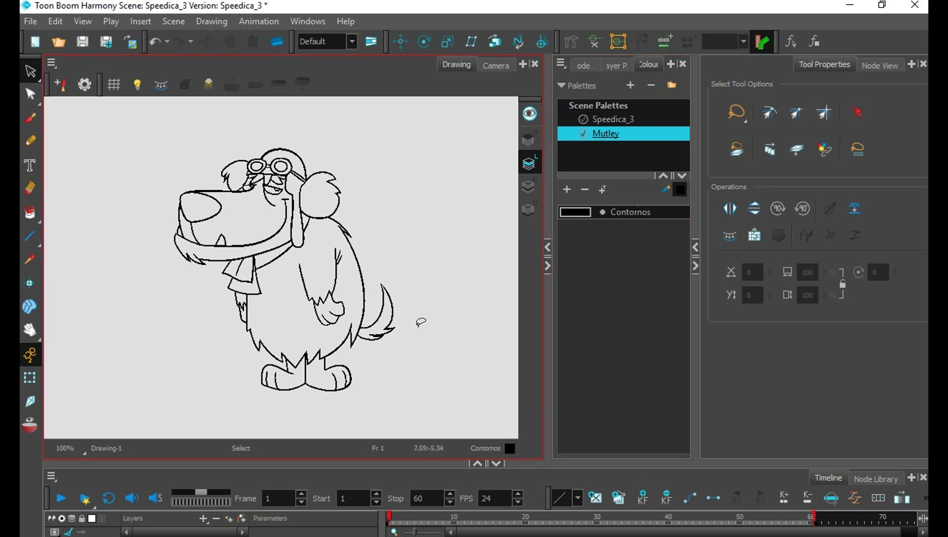
# Add a new colour swatch for the goggles, name it óculo and set it to a light cyan
pyautogui.click(567, 190)
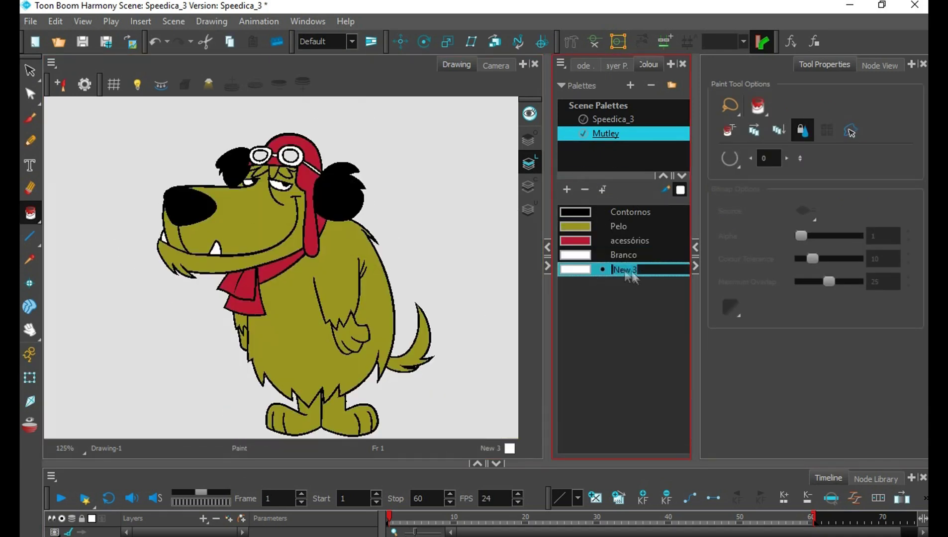
pyautogui.doubleClick(628, 269)
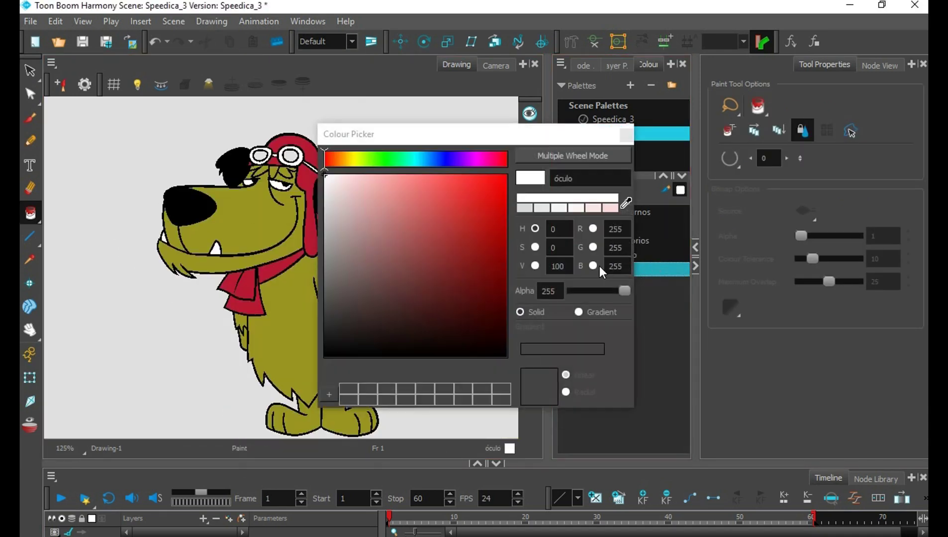
pyautogui.click(416, 159)
pyautogui.click(417, 189)
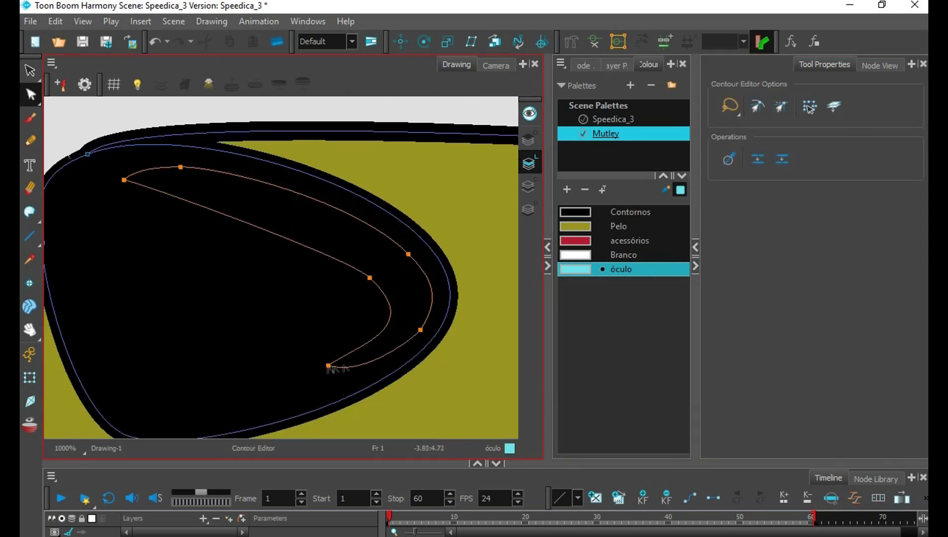
# Select the lower tip point of the highlight outline on the nose with the Contour Editor
pyautogui.click(327, 374)
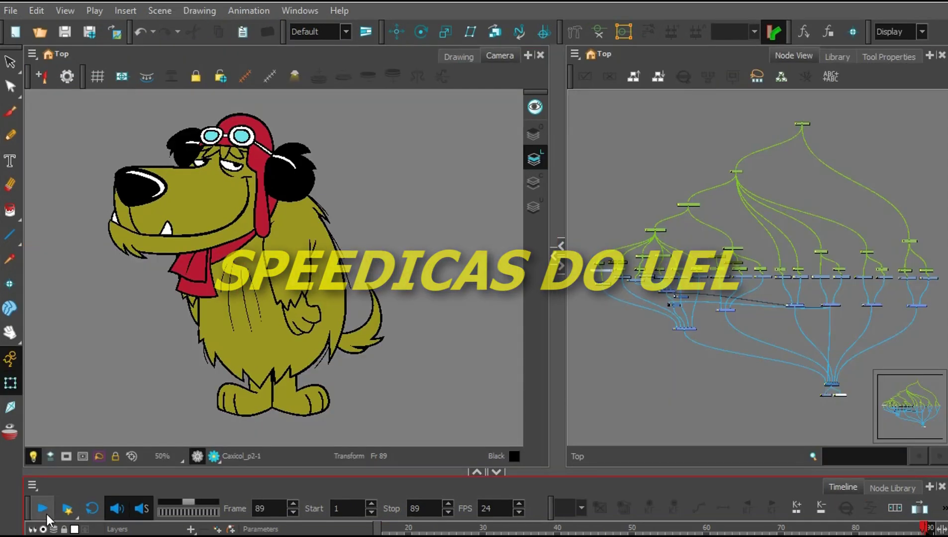
# Play the animation of the rigged, coloured character
pyautogui.click(45, 513)
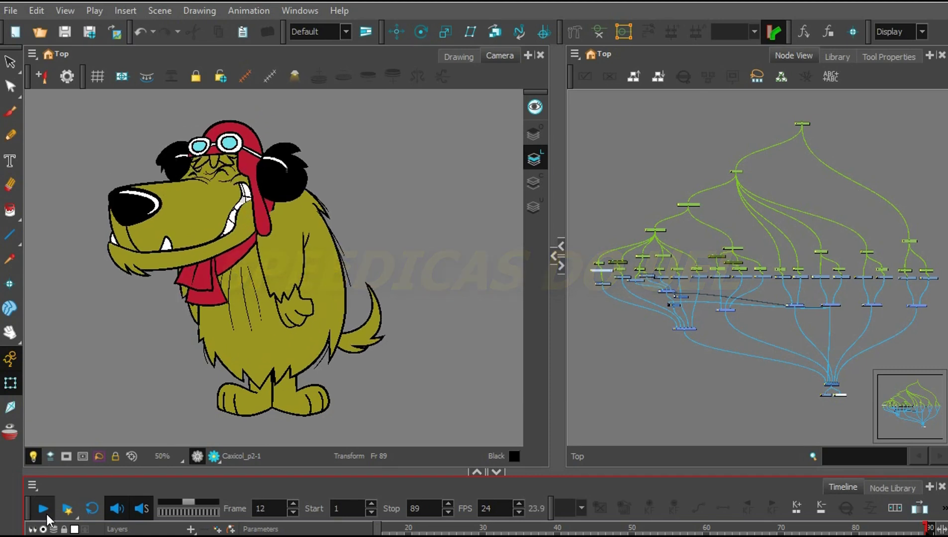